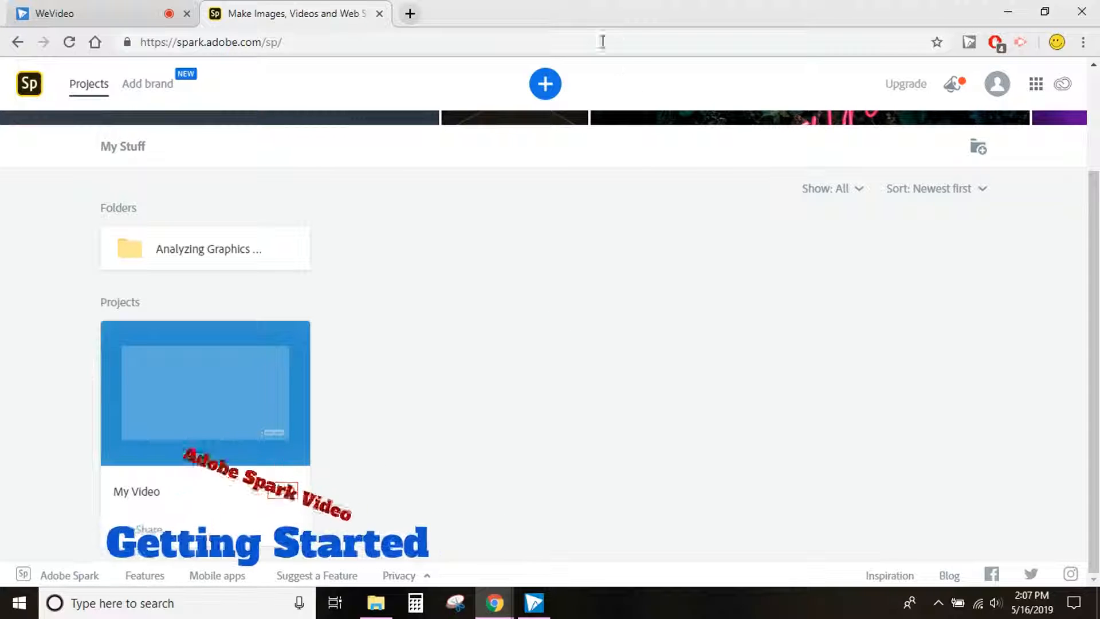
Step: Create a new video project from scratch titled Book Trailer, without a story template, and dismiss the welcome tips
{"action": "left_click", "coordinate": [545, 85]}
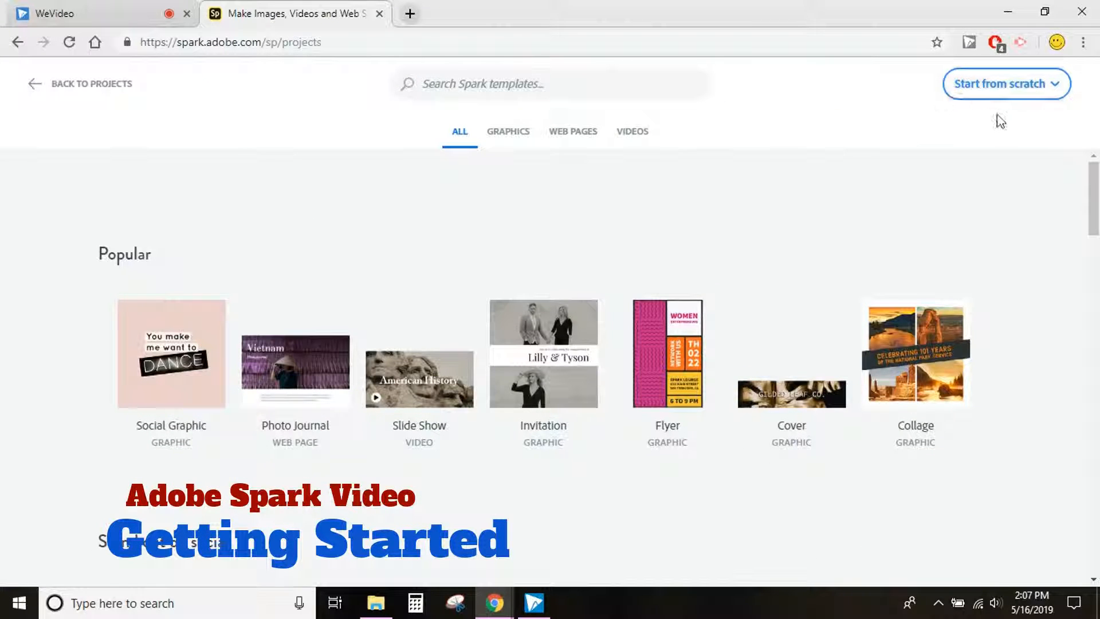
{"action": "left_click", "coordinate": [1052, 93]}
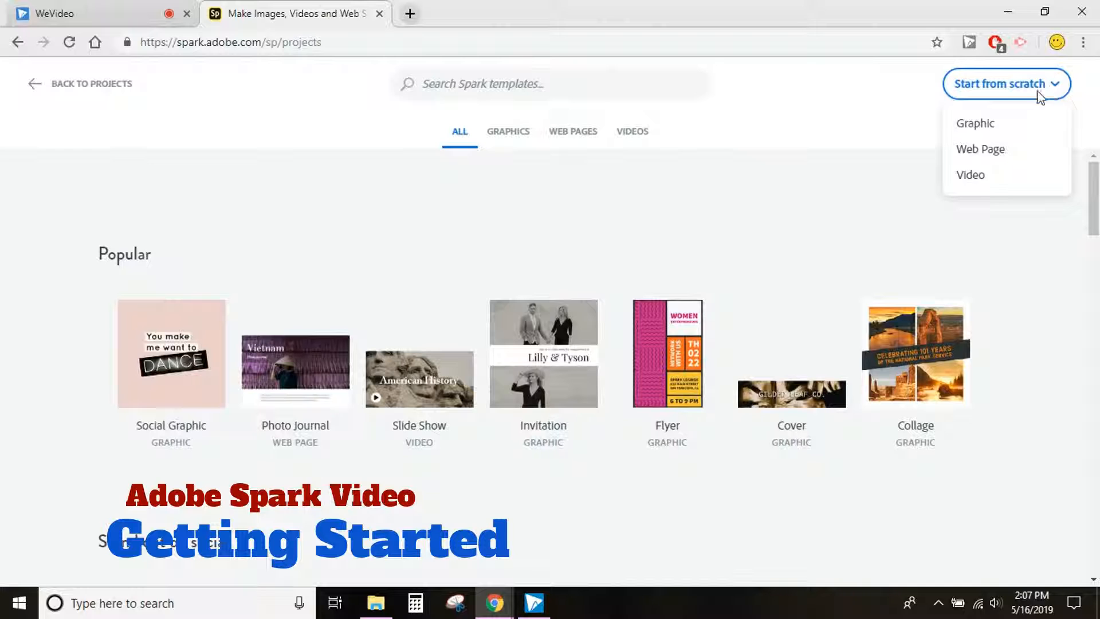
{"action": "left_click", "coordinate": [974, 183]}
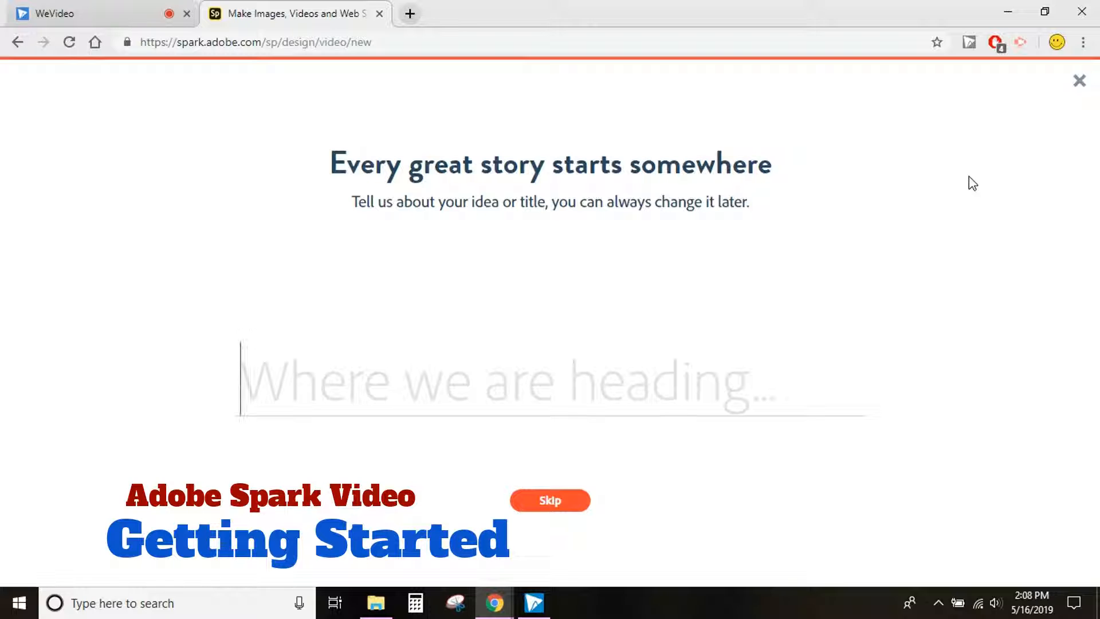
{"action": "type", "text": "Boo"}
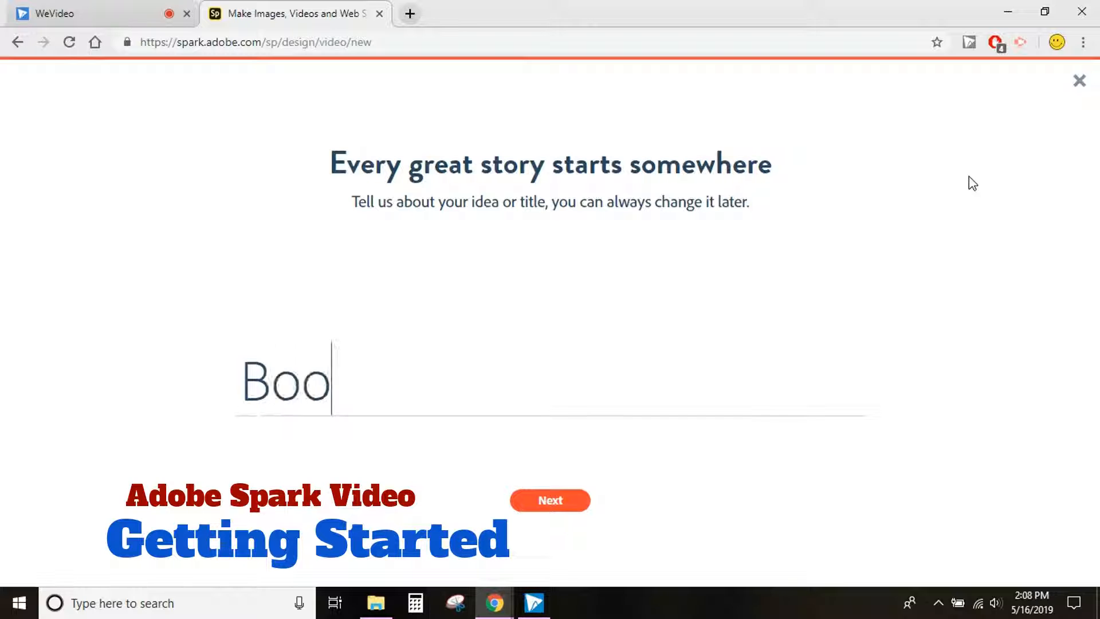
{"action": "type", "text": "k Trailer"}
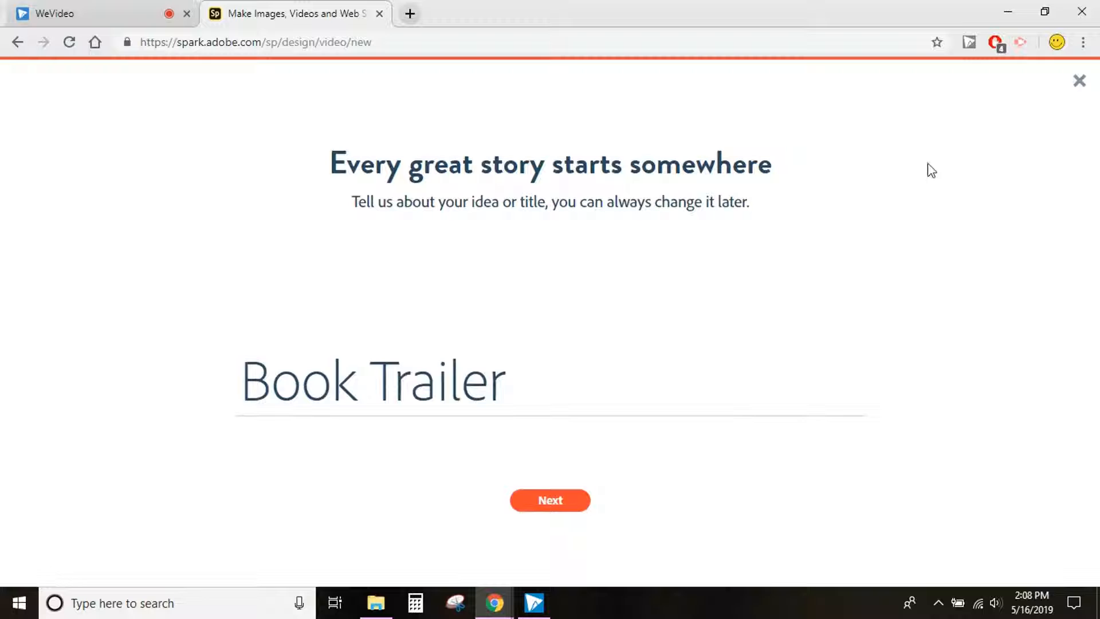
{"action": "left_click", "coordinate": [554, 507]}
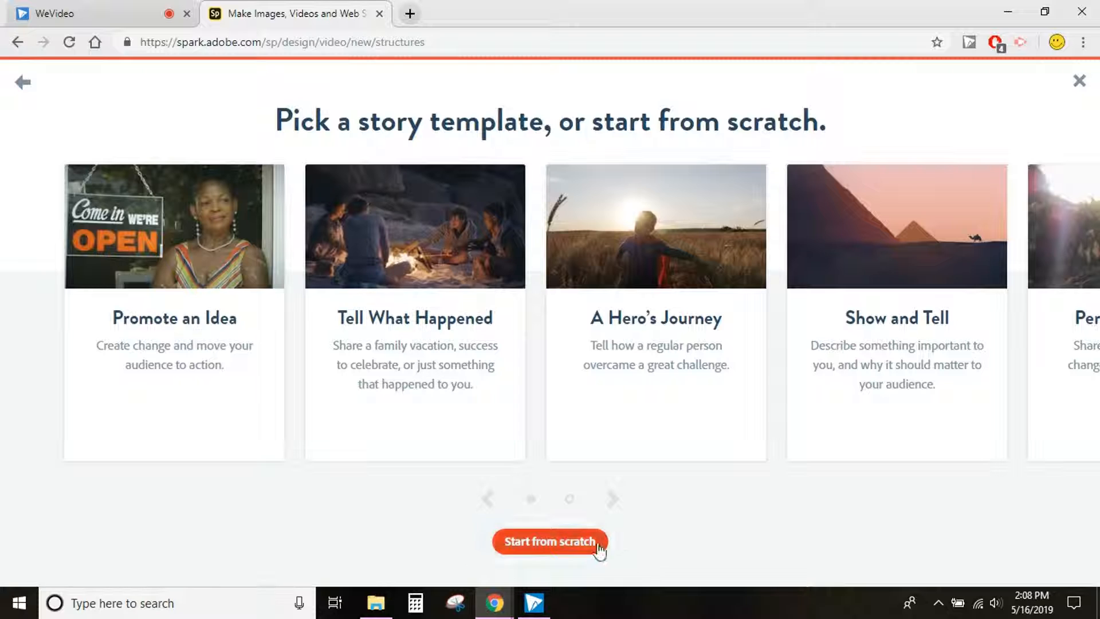
{"action": "left_click", "coordinate": [555, 544]}
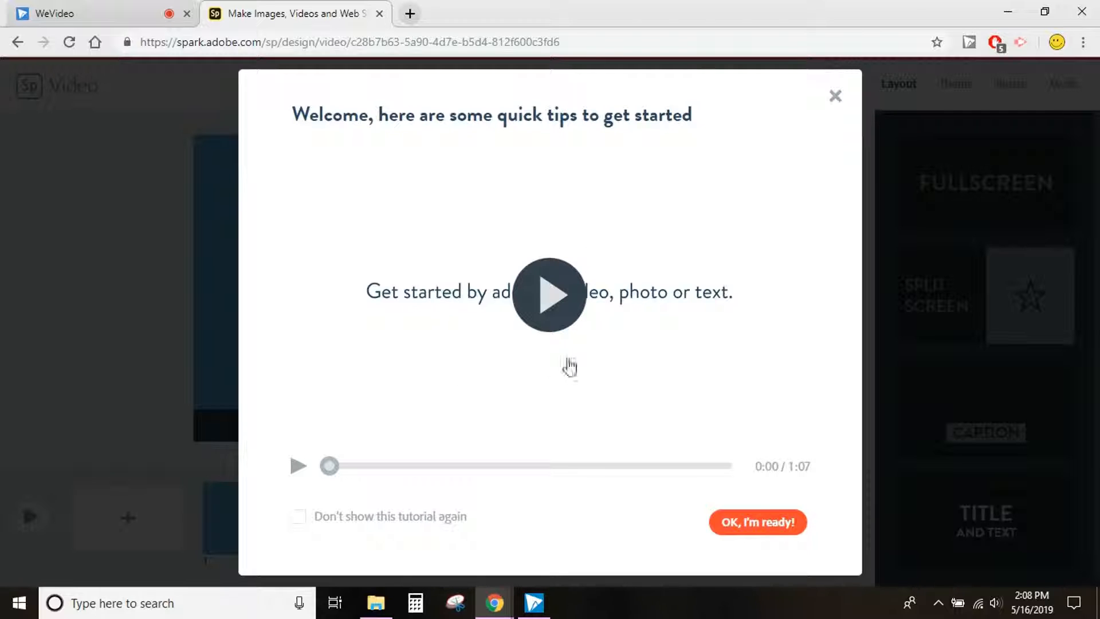
{"action": "left_click", "coordinate": [781, 529]}
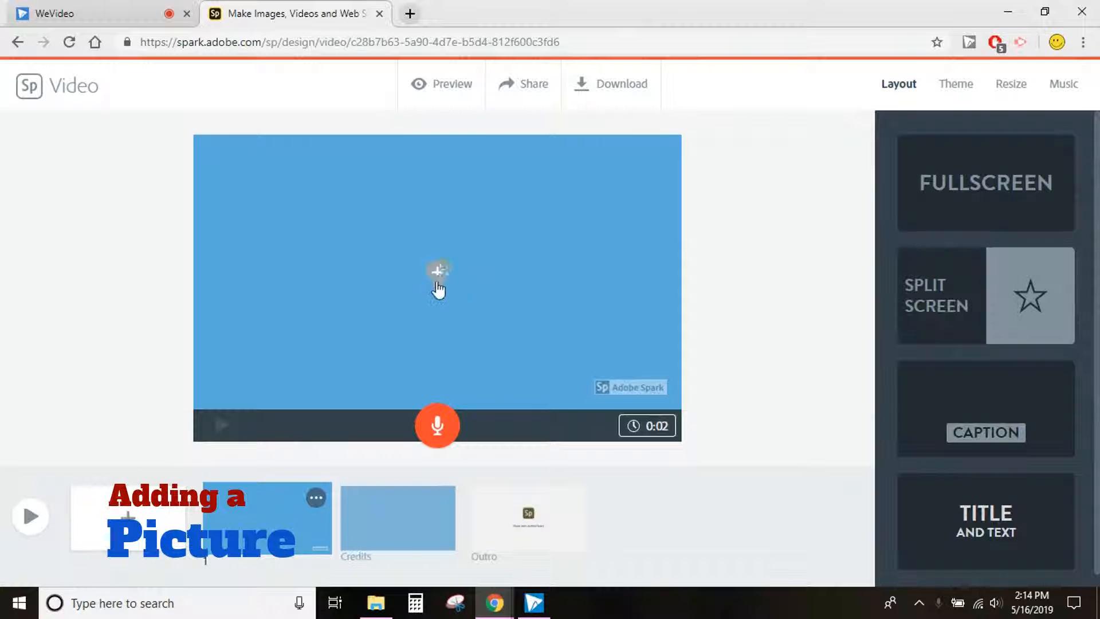
Step: Add the photo The Three Little Pigs.png from the Downloads folder to the first slide
{"action": "left_click", "coordinate": [438, 274]}
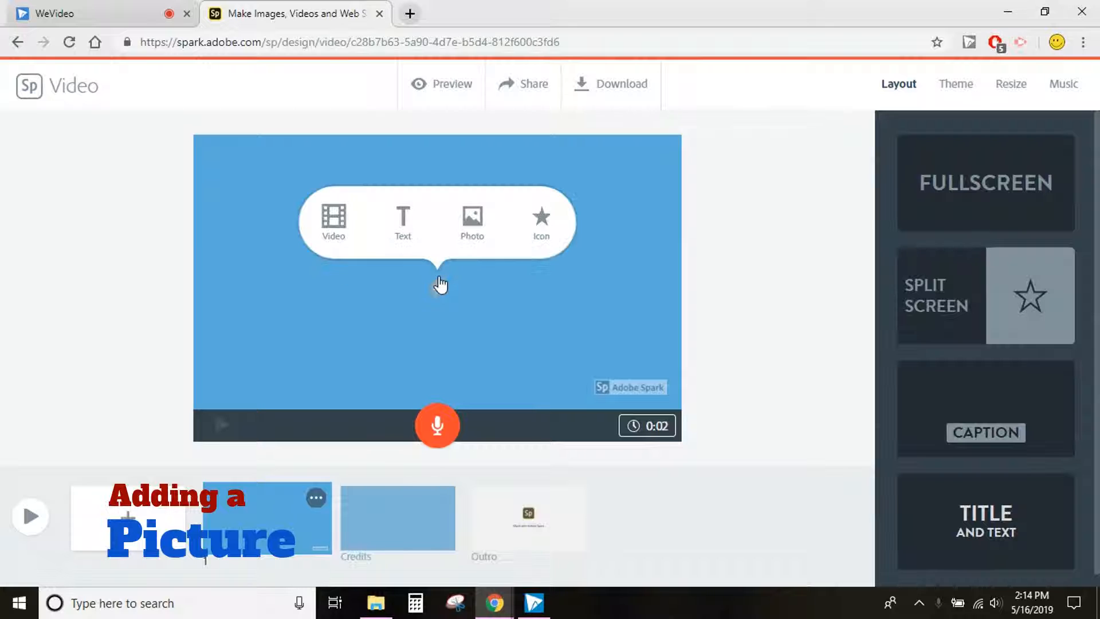
{"action": "left_click", "coordinate": [472, 223]}
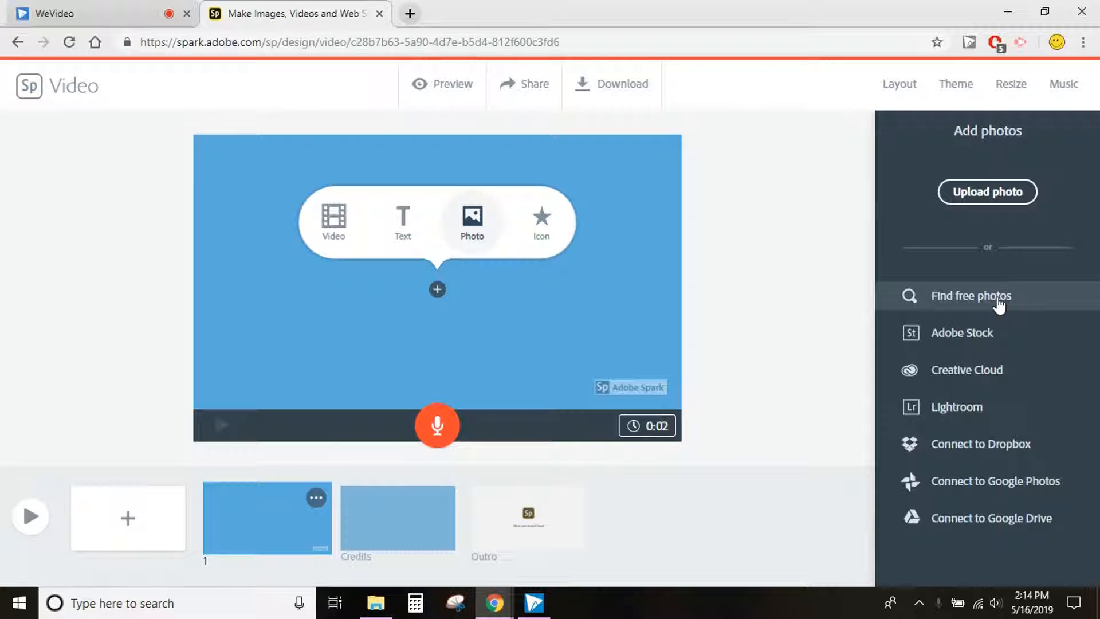
{"action": "left_click", "coordinate": [995, 196]}
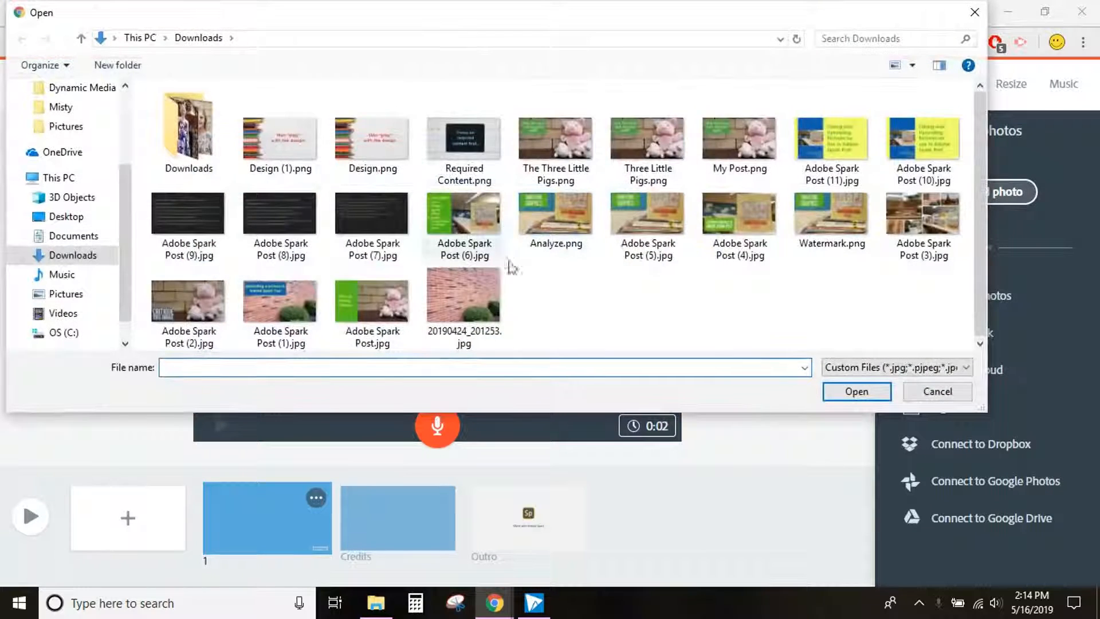
{"action": "left_click", "coordinate": [556, 140]}
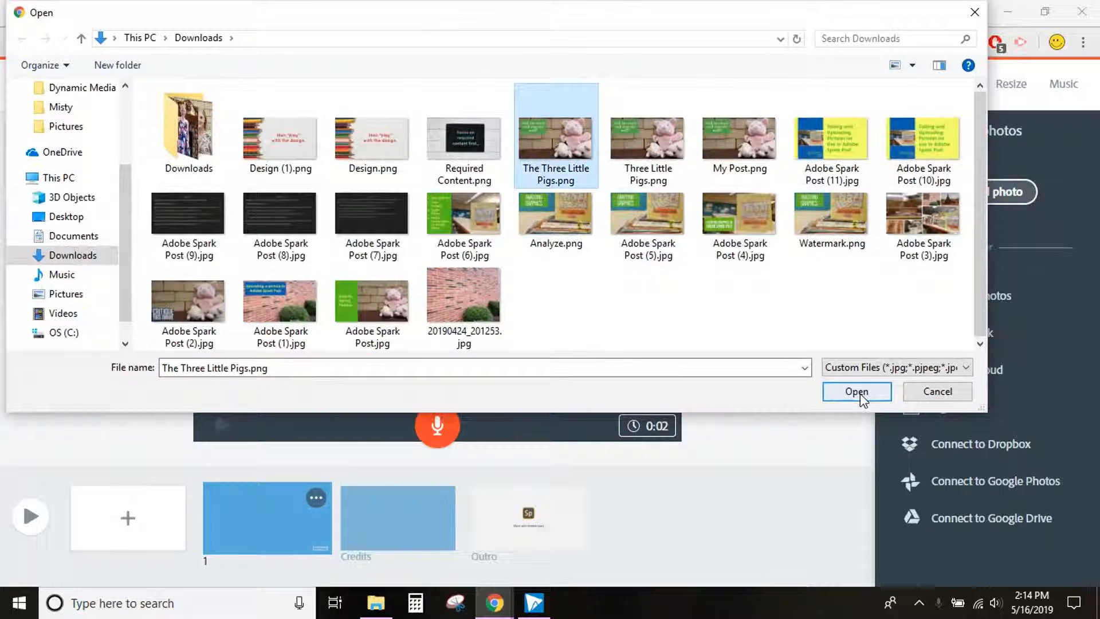
{"action": "left_click", "coordinate": [857, 392]}
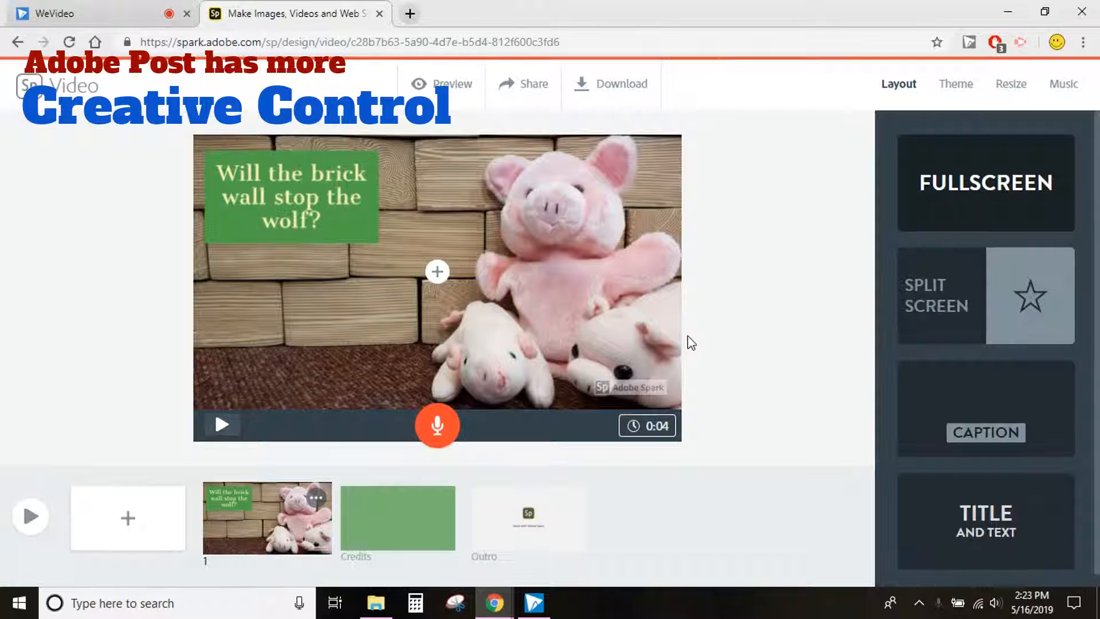
Step: Add the text Suspense over the photo on the first slide
{"action": "left_click", "coordinate": [437, 274]}
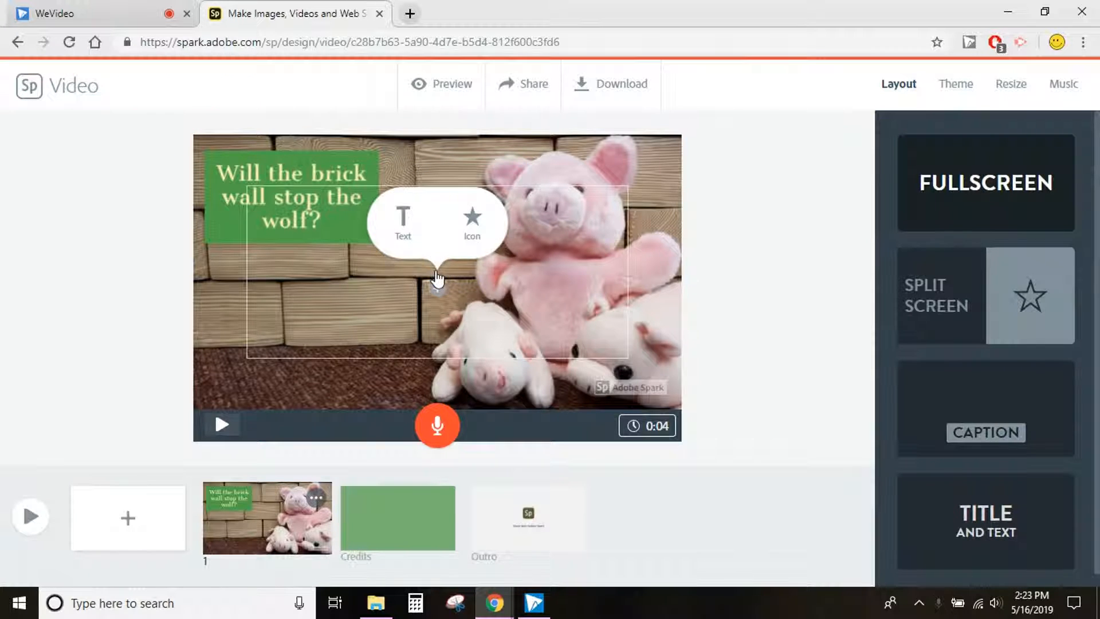
{"action": "left_click", "coordinate": [407, 227]}
{"action": "type", "text": "Suspense"}
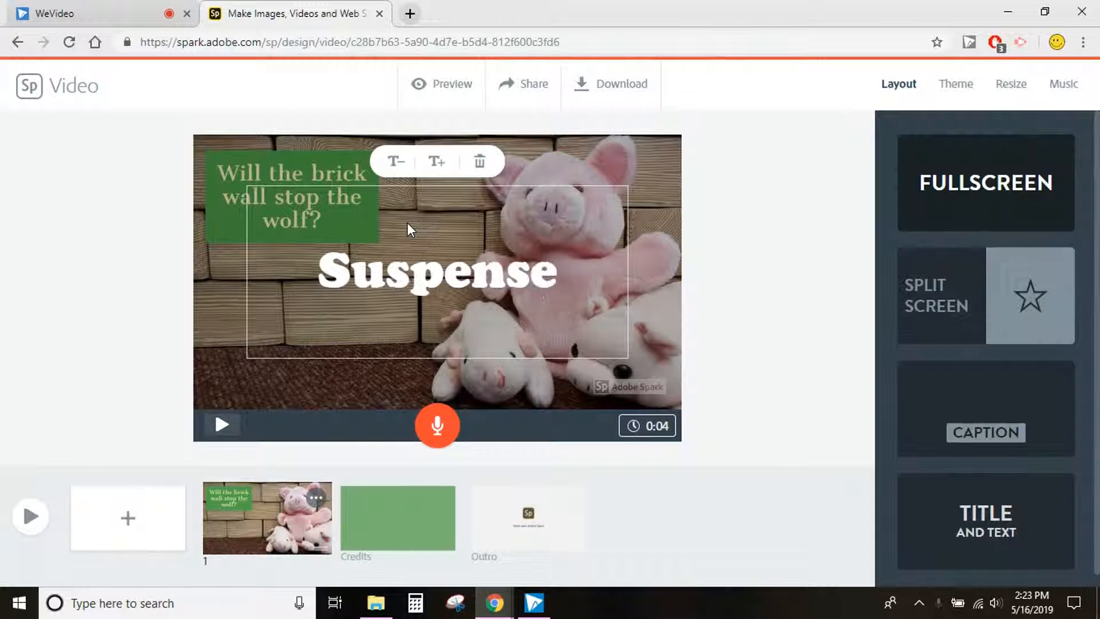
{"action": "left_click", "coordinate": [727, 302]}
Step: Resize the Suspense text, trying smaller sizes and ending at the largest available size
{"action": "double_click", "coordinate": [450, 274]}
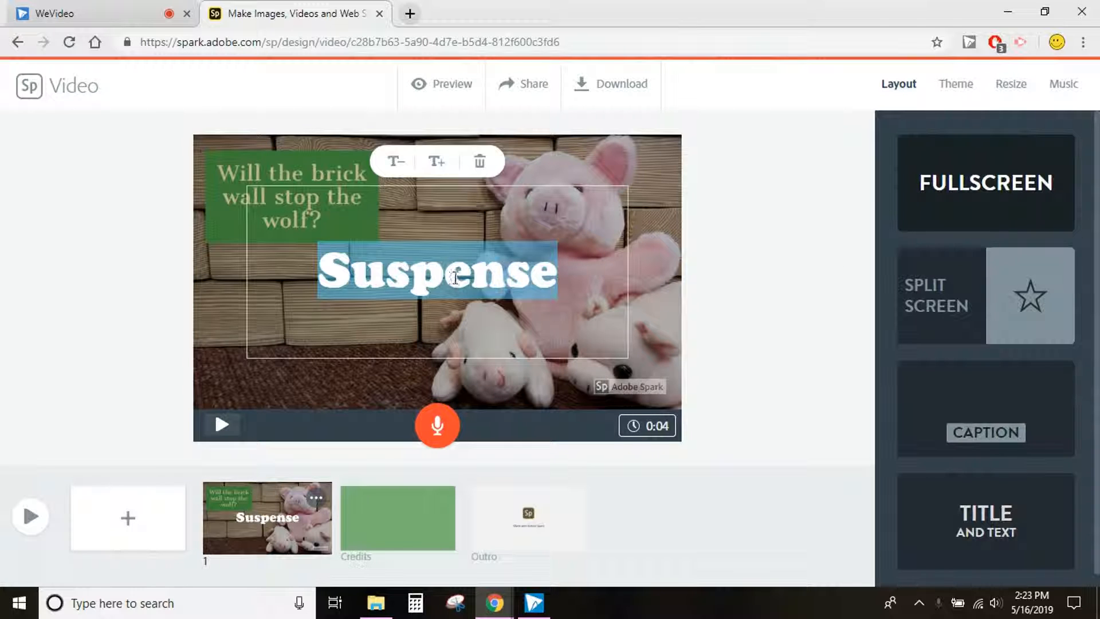
{"action": "left_click", "coordinate": [435, 162]}
{"action": "left_click", "coordinate": [435, 163]}
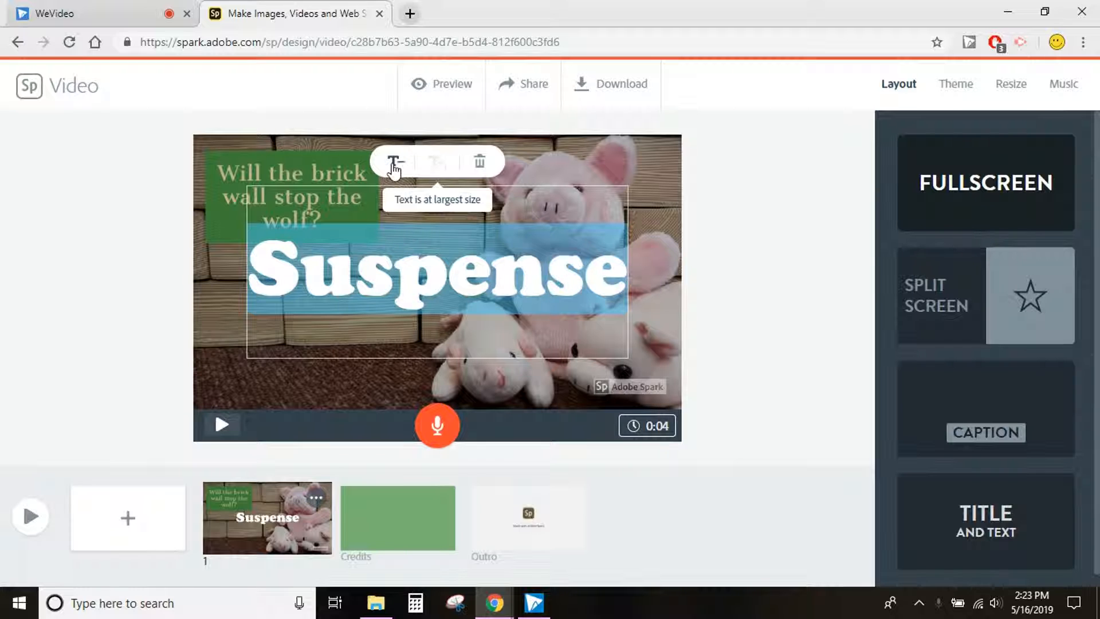
{"action": "left_click", "coordinate": [393, 164]}
{"action": "left_click", "coordinate": [393, 163]}
{"action": "left_click", "coordinate": [393, 163]}
{"action": "left_click", "coordinate": [438, 164]}
{"action": "left_click", "coordinate": [437, 164]}
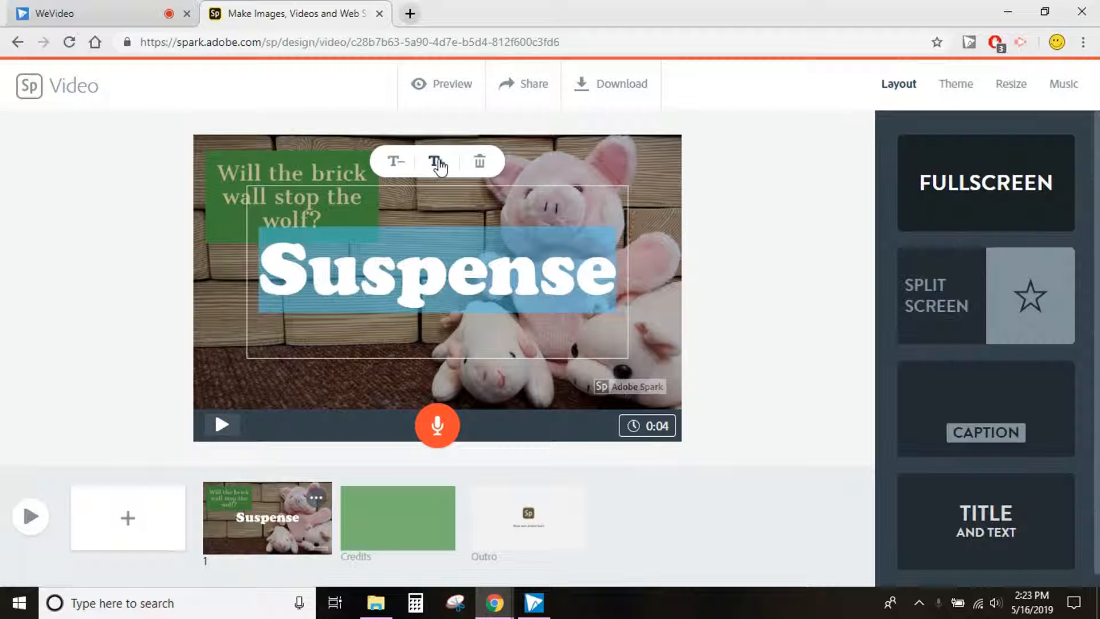
{"action": "left_click", "coordinate": [438, 163]}
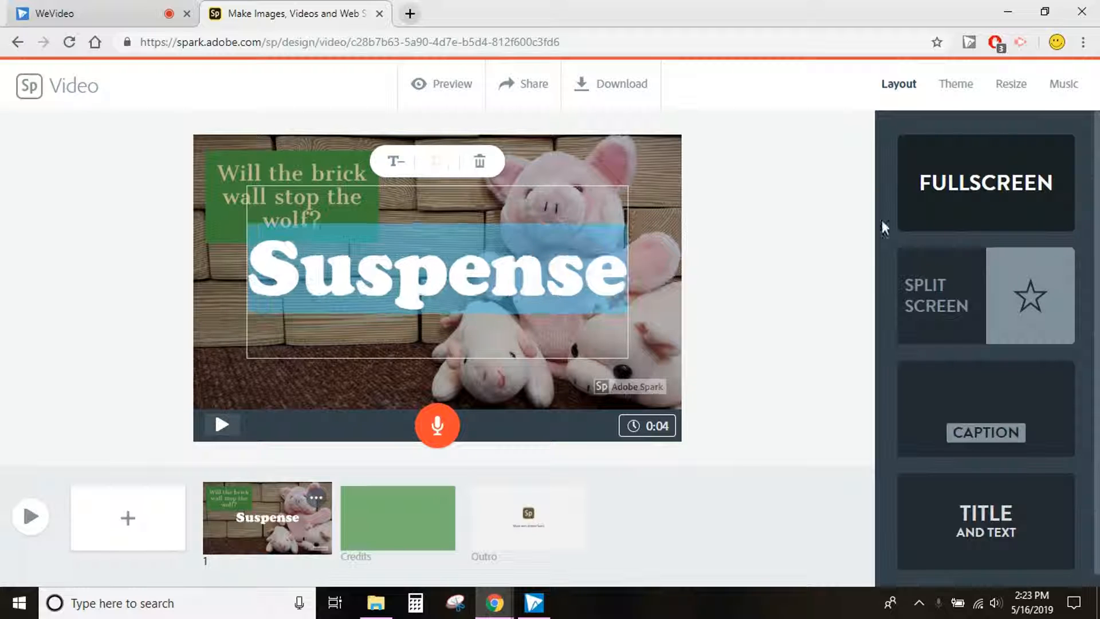
Step: Try the Noir theme on the video in its light blue color variation
{"action": "left_click", "coordinate": [961, 90]}
{"action": "left_click", "coordinate": [1000, 206]}
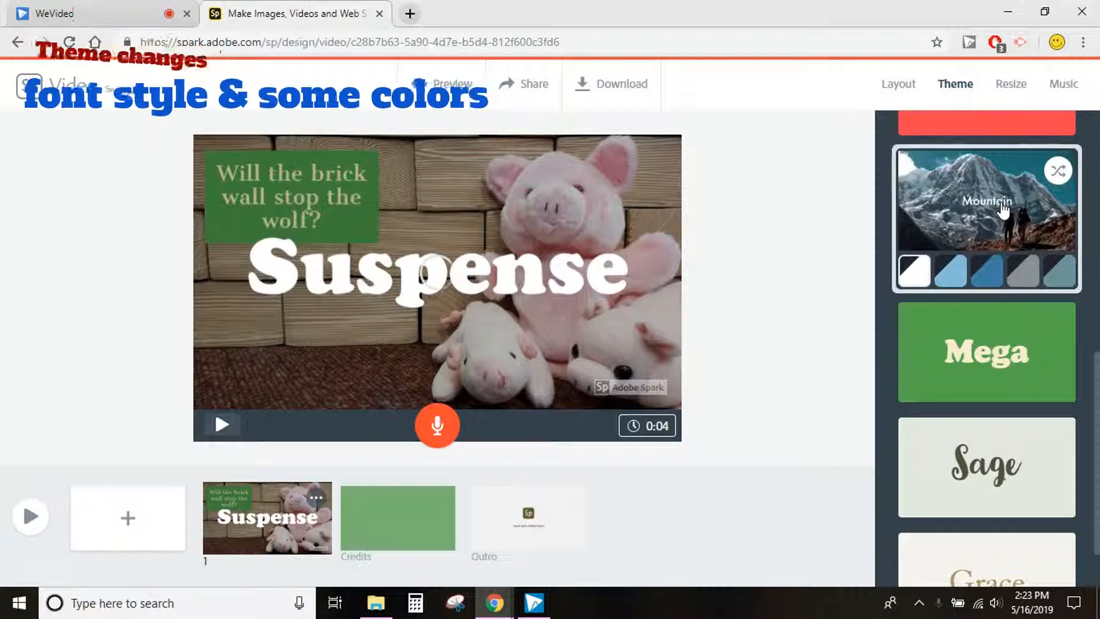
{"action": "left_click", "coordinate": [962, 278]}
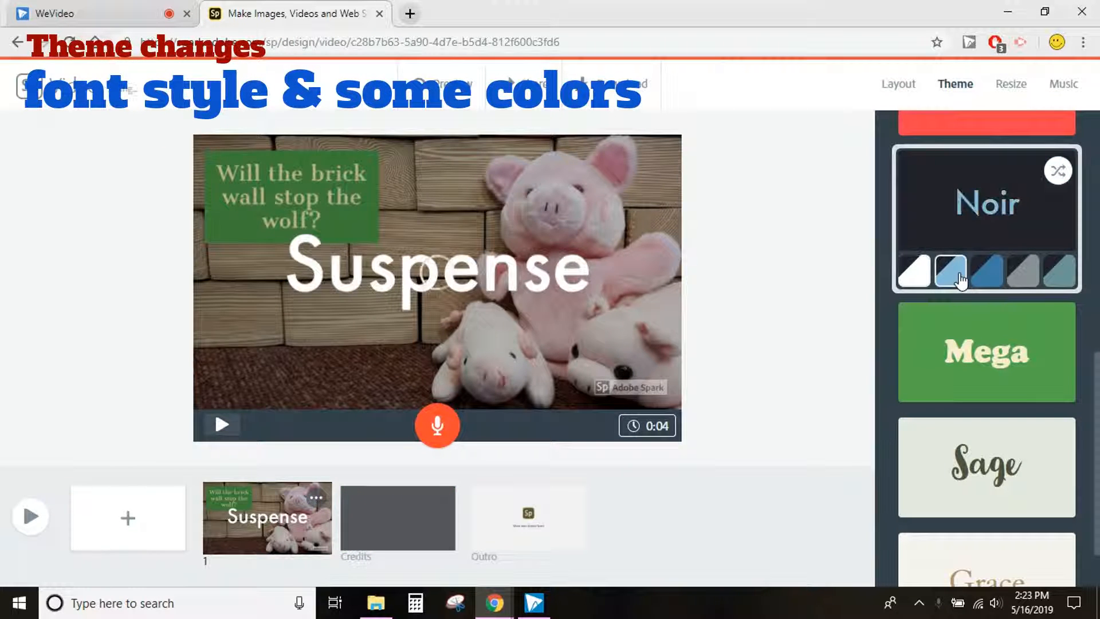
Step: Try the Flair theme on the video in its orange color variation
{"action": "scroll", "coordinate": [974, 290], "scroll_direction": "up", "scroll_amount": 5}
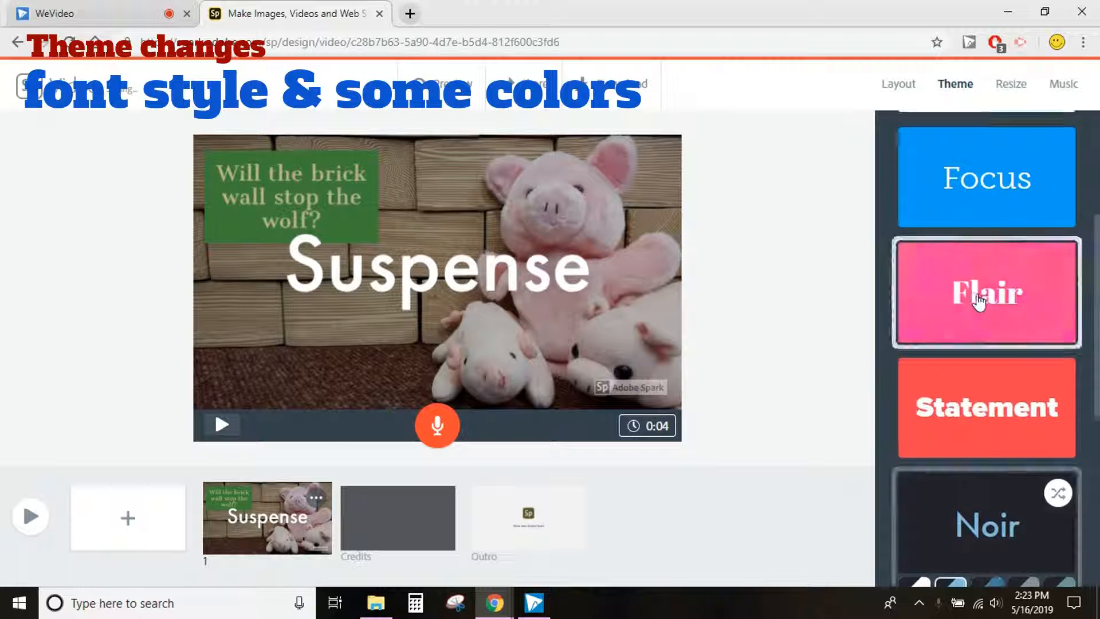
{"action": "left_click", "coordinate": [980, 298]}
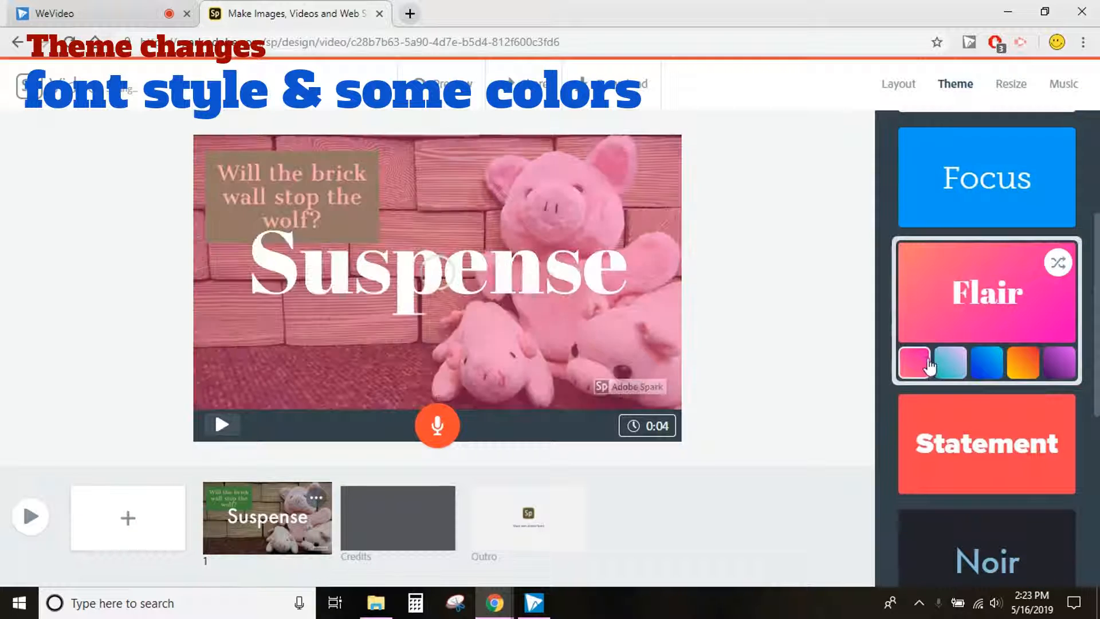
{"action": "left_click", "coordinate": [1023, 362]}
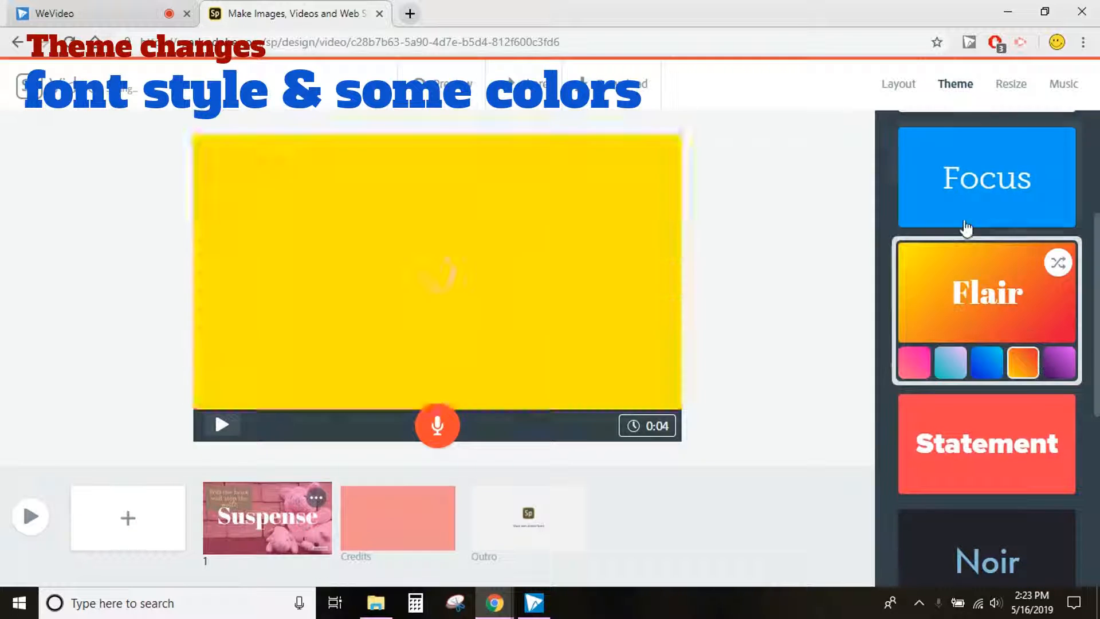
Step: Try the Focus theme and switch the video to the Tidal theme
{"action": "left_click", "coordinate": [956, 194]}
{"action": "scroll", "coordinate": [951, 287], "scroll_direction": "up", "scroll_amount": 4}
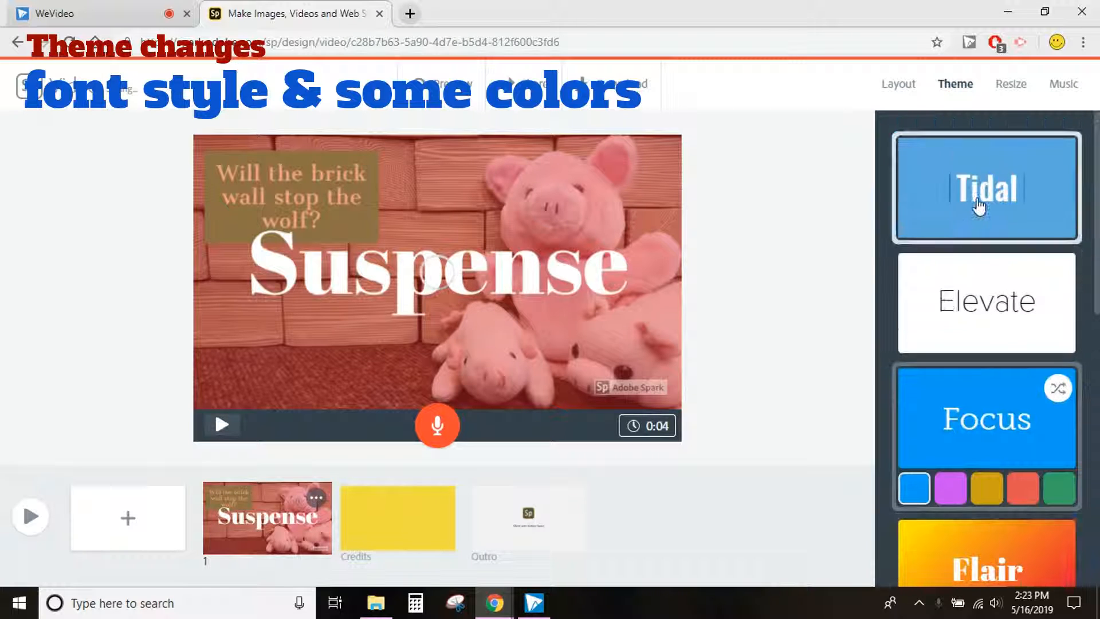
{"action": "left_click", "coordinate": [979, 203]}
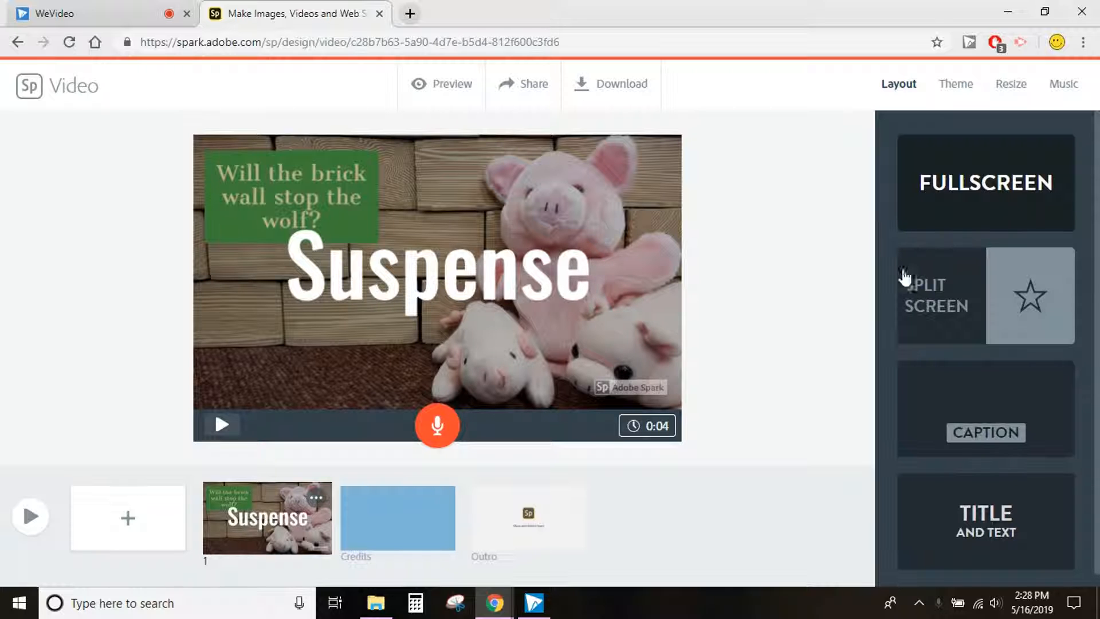
Step: Change the first slide to the Caption layout and set the Tidal theme to its green color variation
{"action": "left_click", "coordinate": [987, 427]}
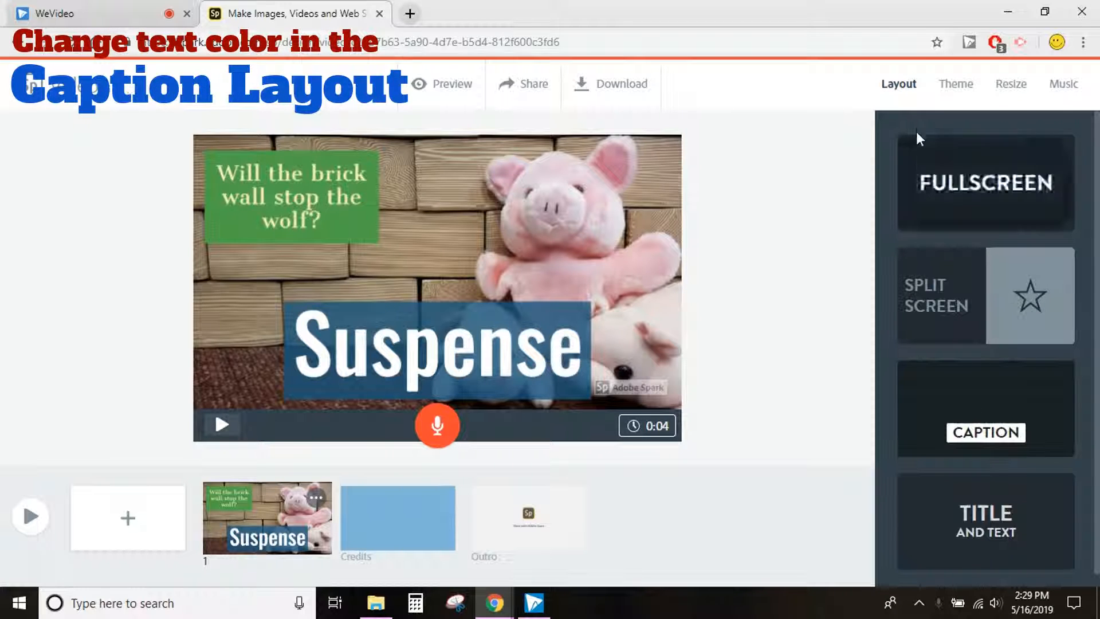
{"action": "left_click", "coordinate": [957, 92]}
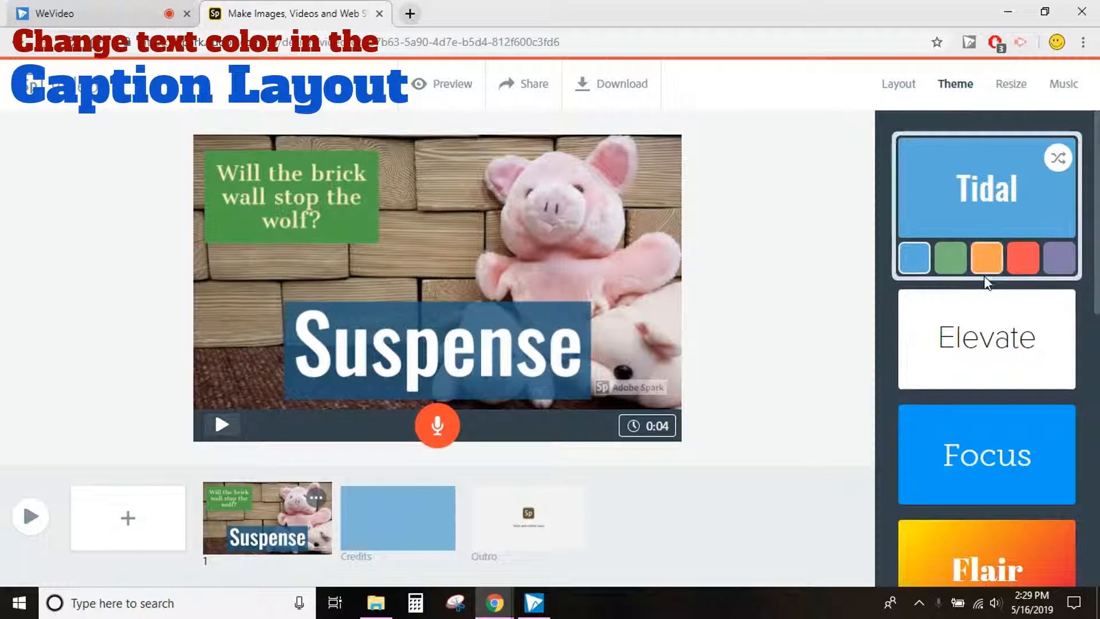
{"action": "left_click", "coordinate": [951, 256]}
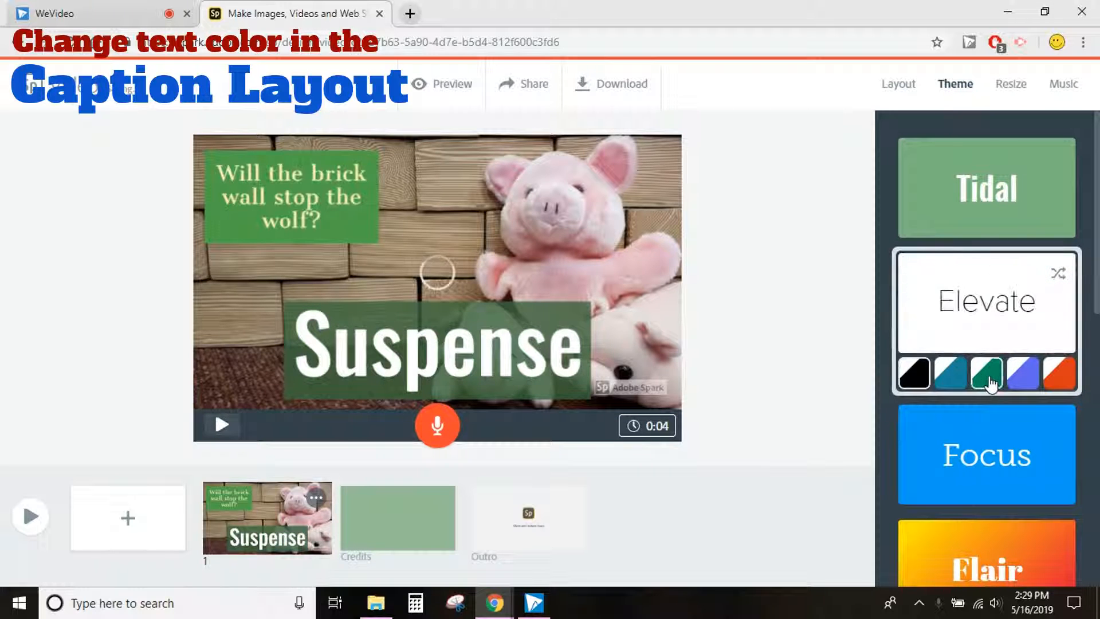
Step: Try the Elevate theme in green and the Focus theme in purple and green on the caption
{"action": "left_click", "coordinate": [989, 377]}
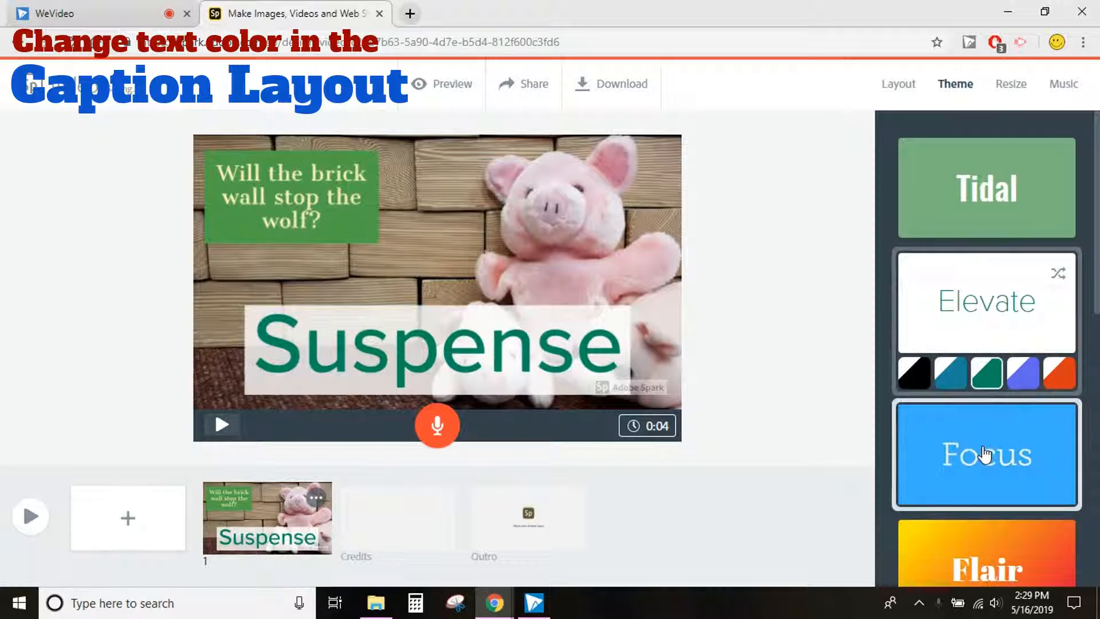
{"action": "left_click", "coordinate": [985, 459]}
{"action": "left_click", "coordinate": [951, 489]}
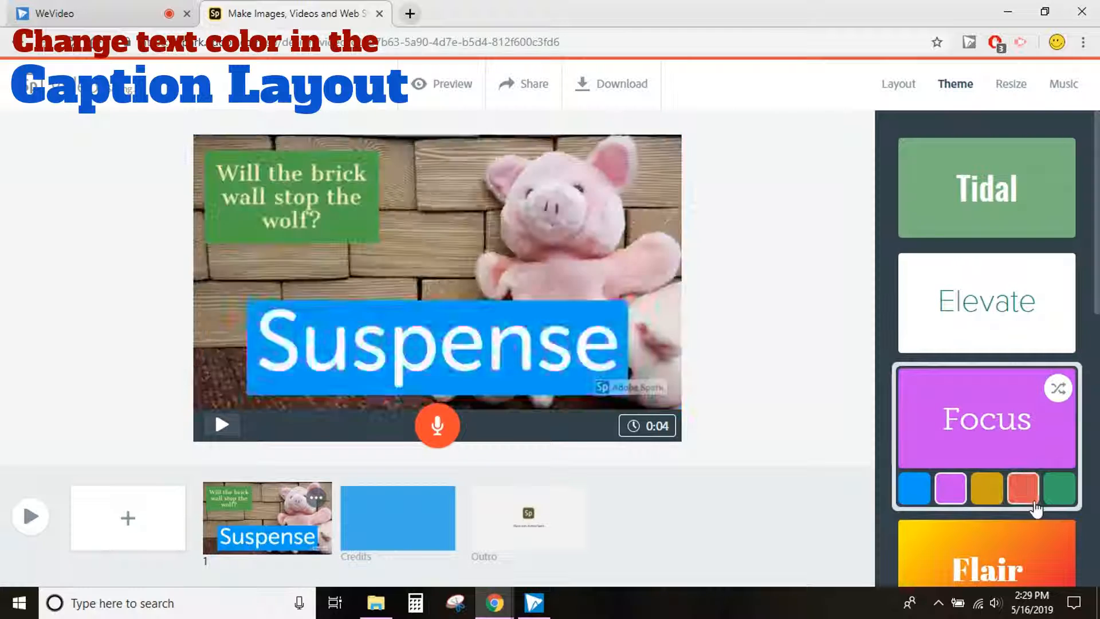
{"action": "left_click", "coordinate": [1060, 494]}
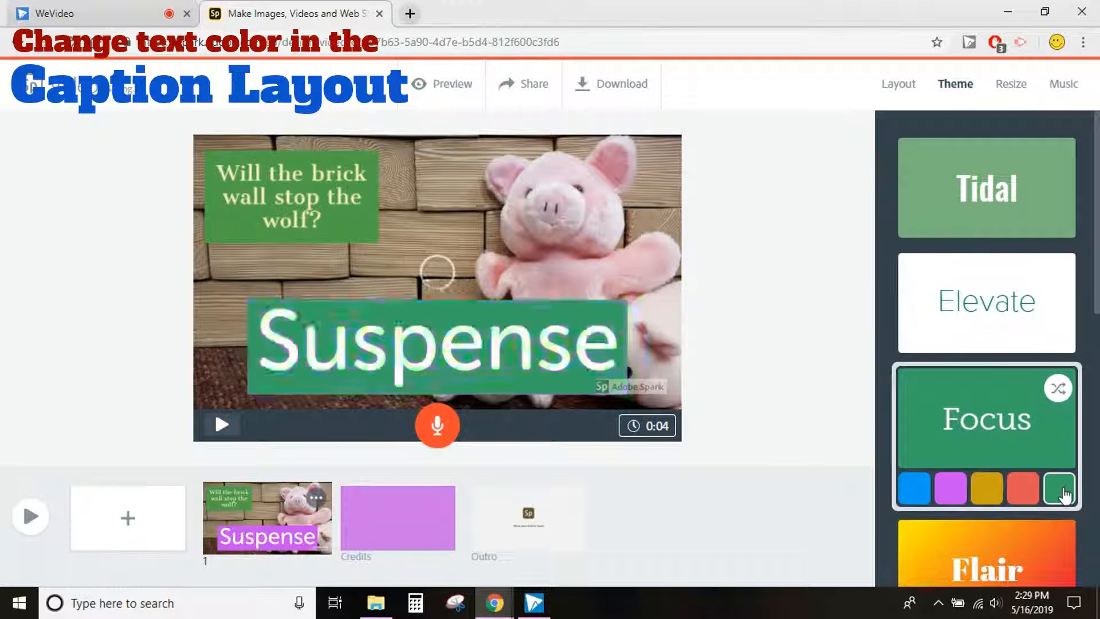
Step: Apply the Mega theme in green to the video and select the photo on the first slide
{"action": "scroll", "coordinate": [1032, 519], "scroll_direction": "down", "scroll_amount": 1}
{"action": "scroll", "coordinate": [1011, 539], "scroll_direction": "down", "scroll_amount": 5}
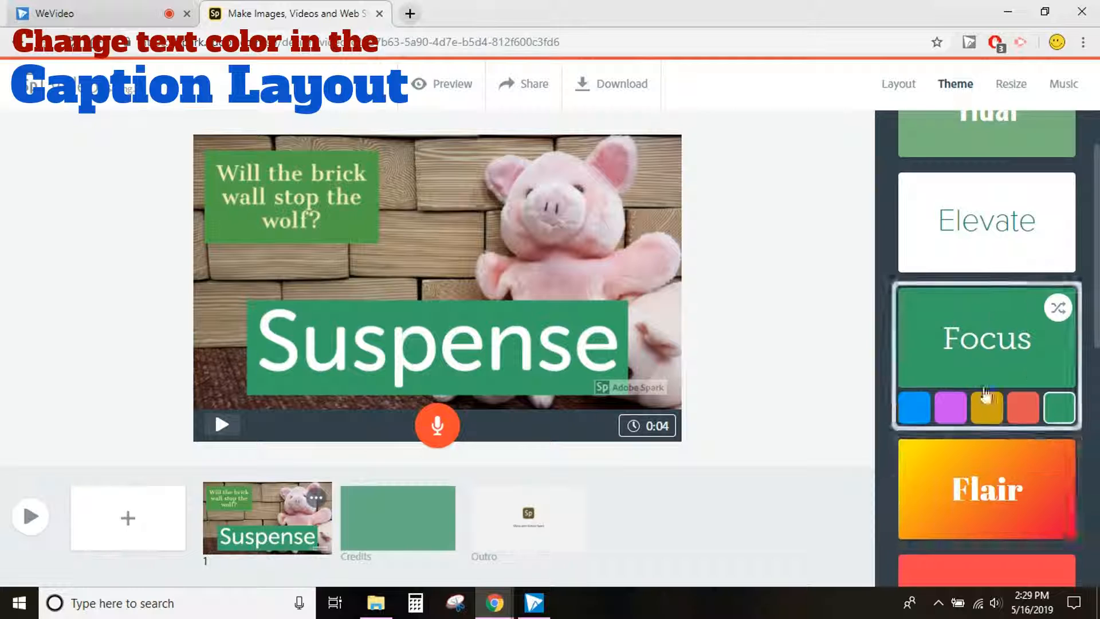
{"action": "left_click", "coordinate": [990, 516]}
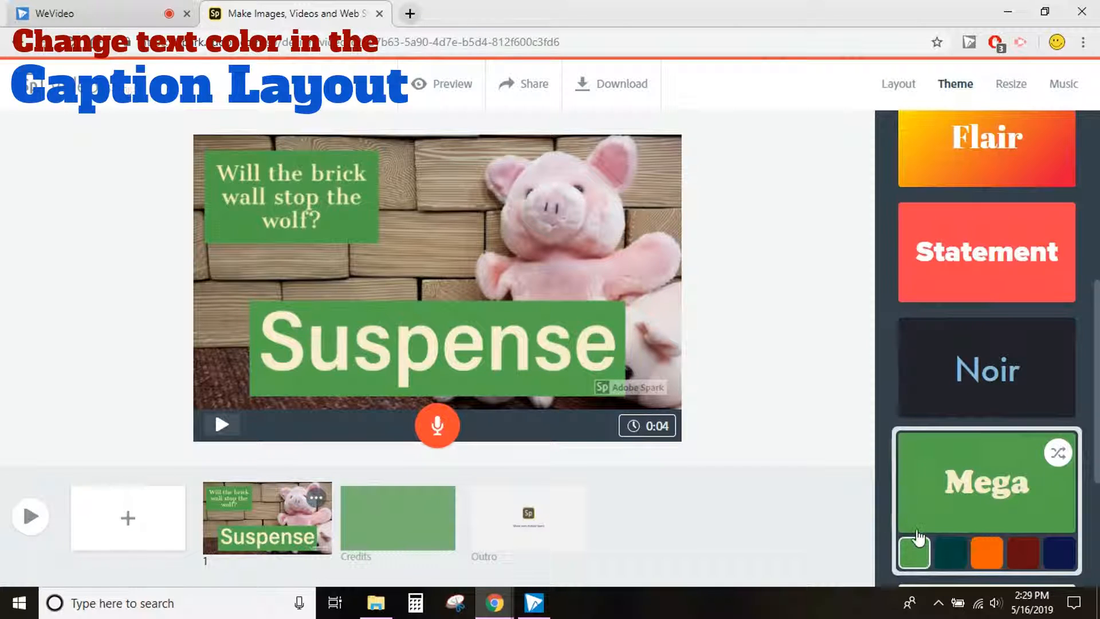
{"action": "left_click", "coordinate": [604, 334]}
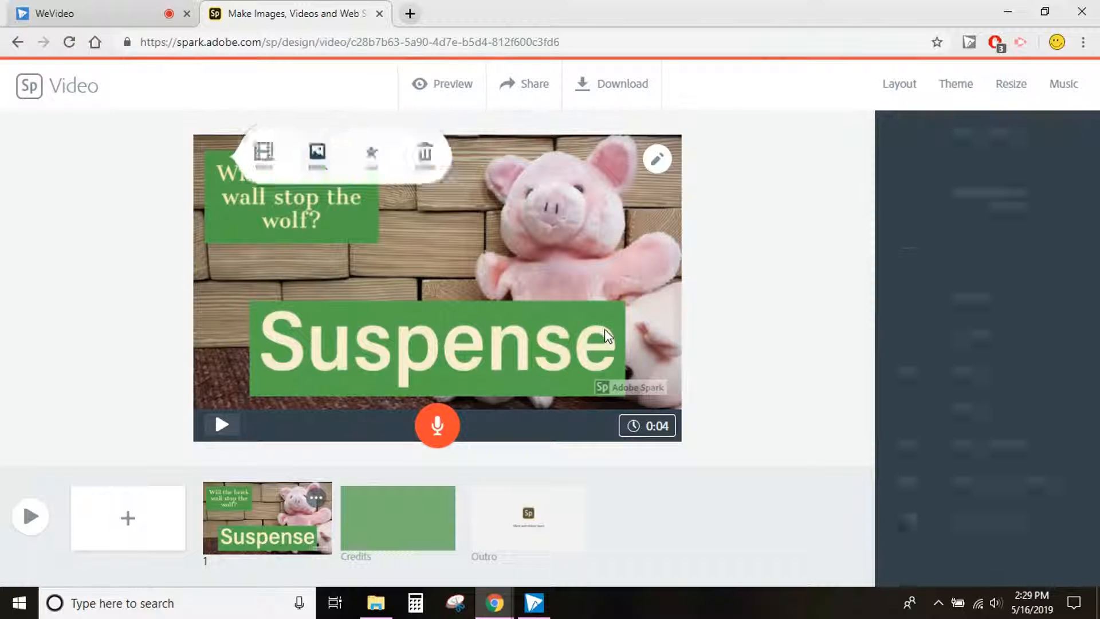
Step: Shrink the "Suspense" caption on the first slide and try to reposition it toward the slide's left side
{"action": "left_click", "coordinate": [471, 372]}
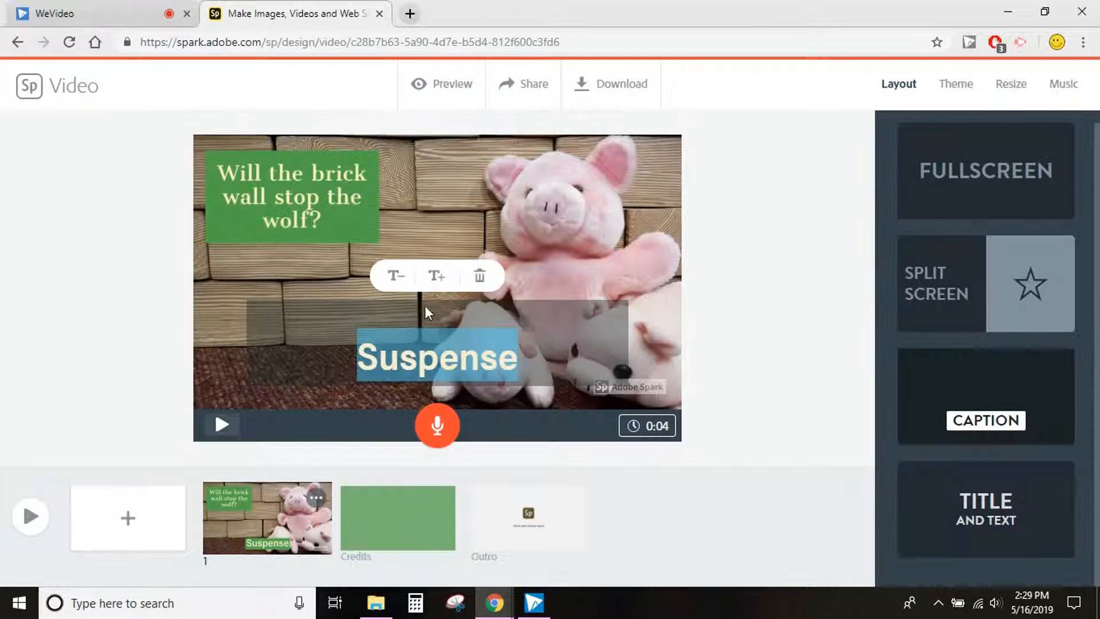
{"action": "left_click", "coordinate": [438, 343]}
{"action": "left_click", "coordinate": [754, 363]}
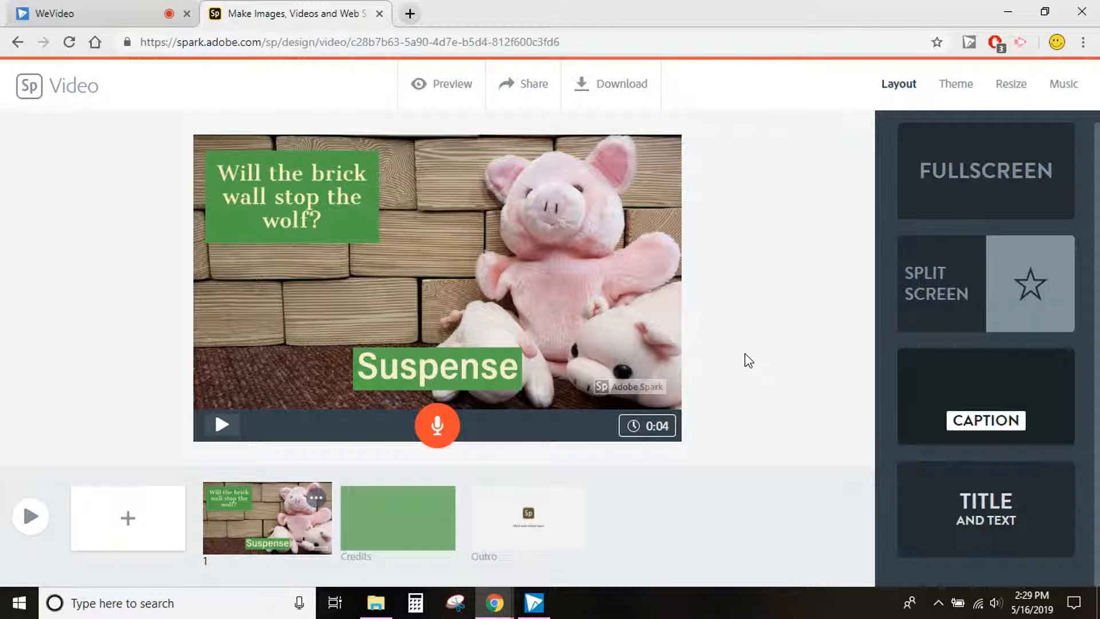
{"action": "left_click_drag", "start_coordinate": [458, 363], "coordinate": [322, 365]}
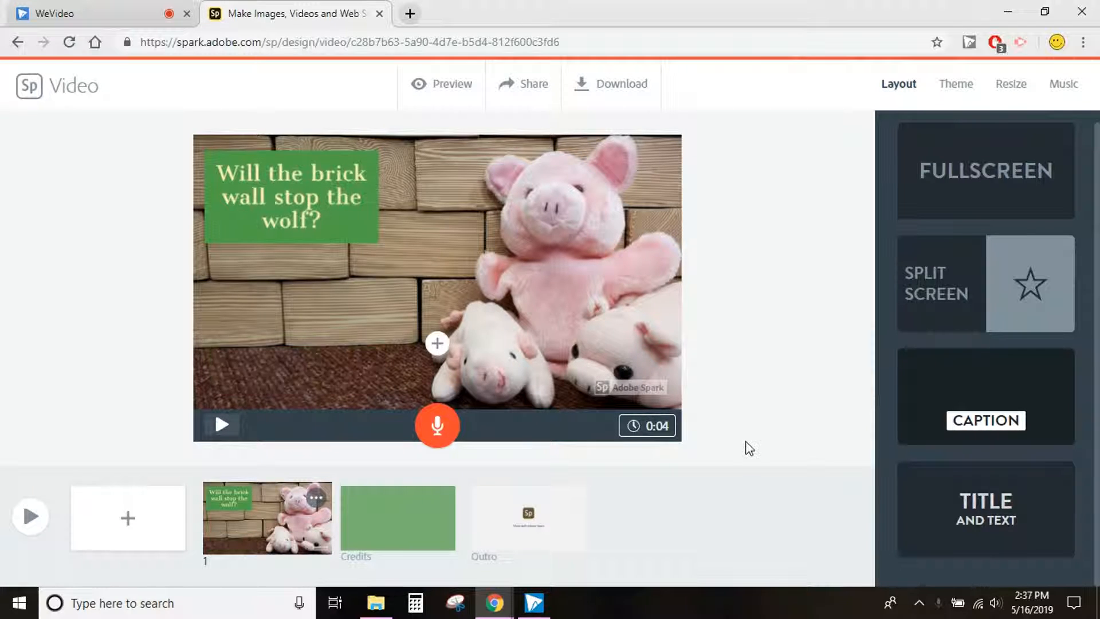
Step: Add a second slide and upload the brick wall photo 20190424_201253.jpg from Downloads to it
{"action": "left_click", "coordinate": [132, 528]}
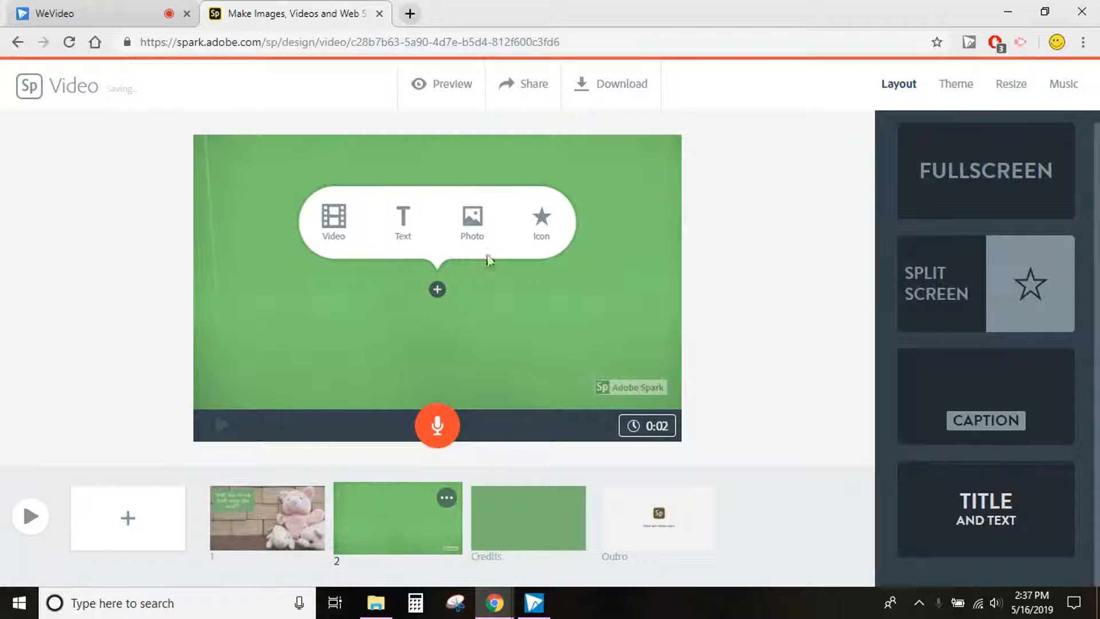
{"action": "left_click", "coordinate": [481, 231]}
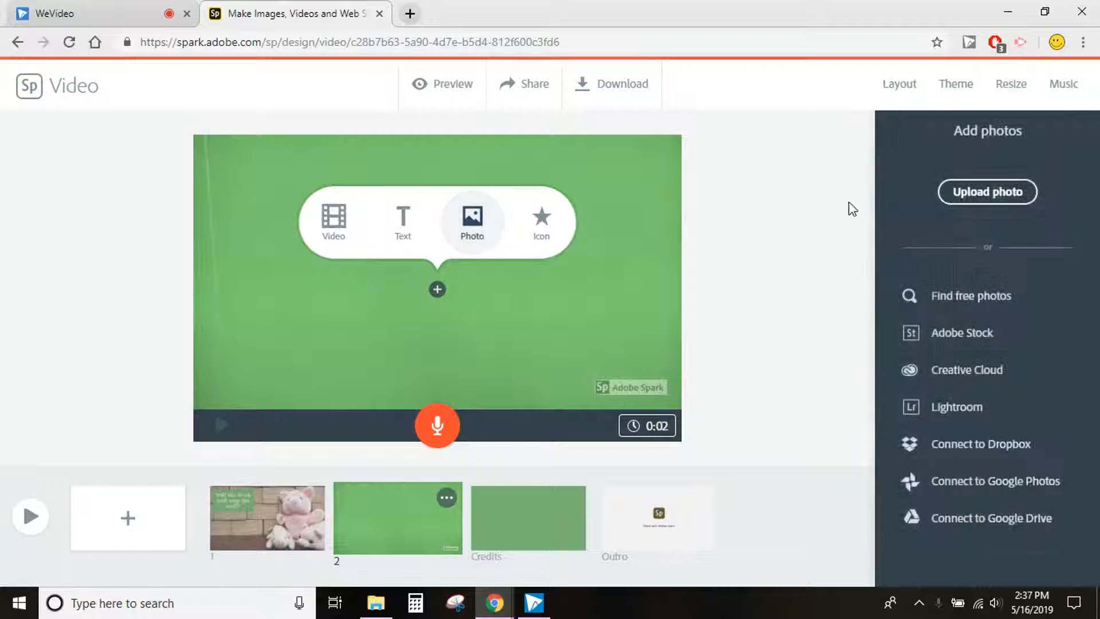
{"action": "left_click", "coordinate": [1000, 198]}
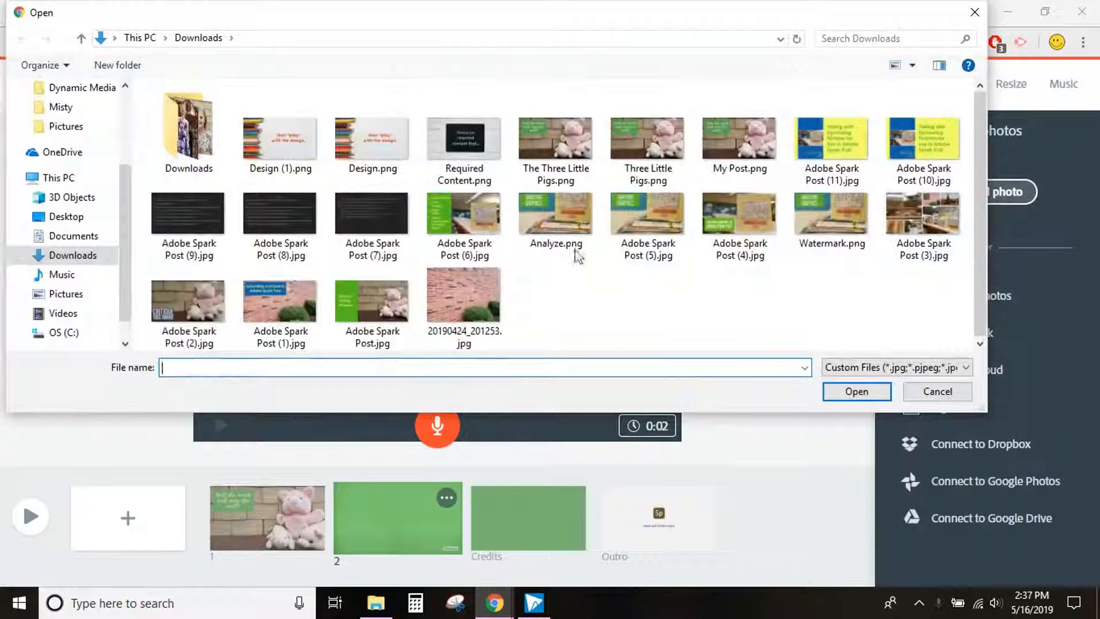
{"action": "left_click", "coordinate": [452, 286]}
{"action": "left_click", "coordinate": [856, 392]}
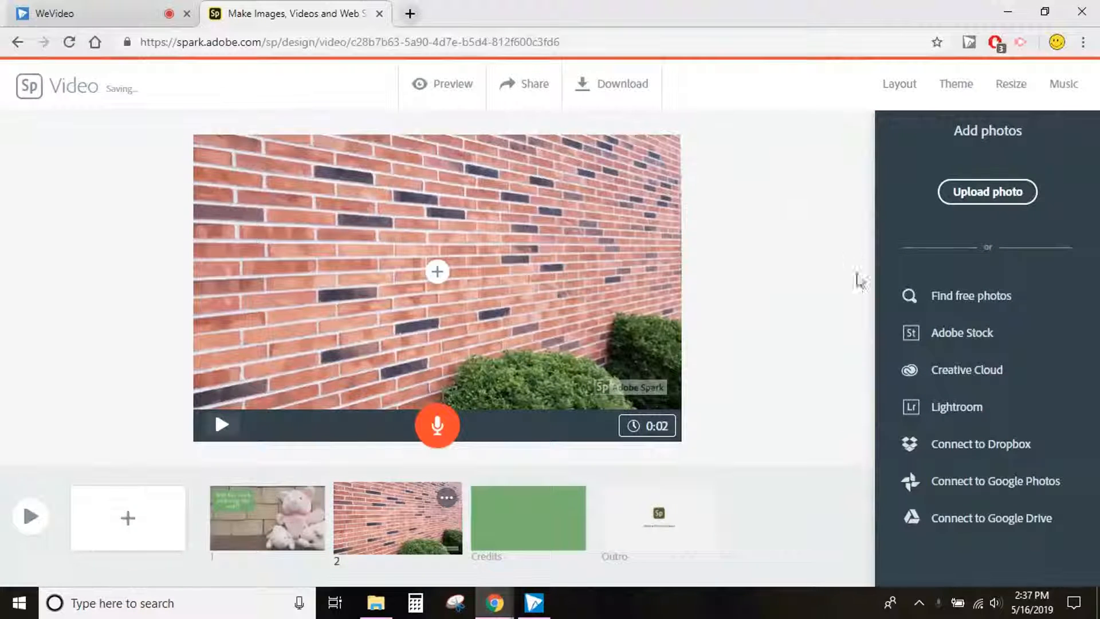
Step: Apply the Split Screen layout to the second slide and add the text "Suspense" beside the photo
{"action": "left_click", "coordinate": [900, 85]}
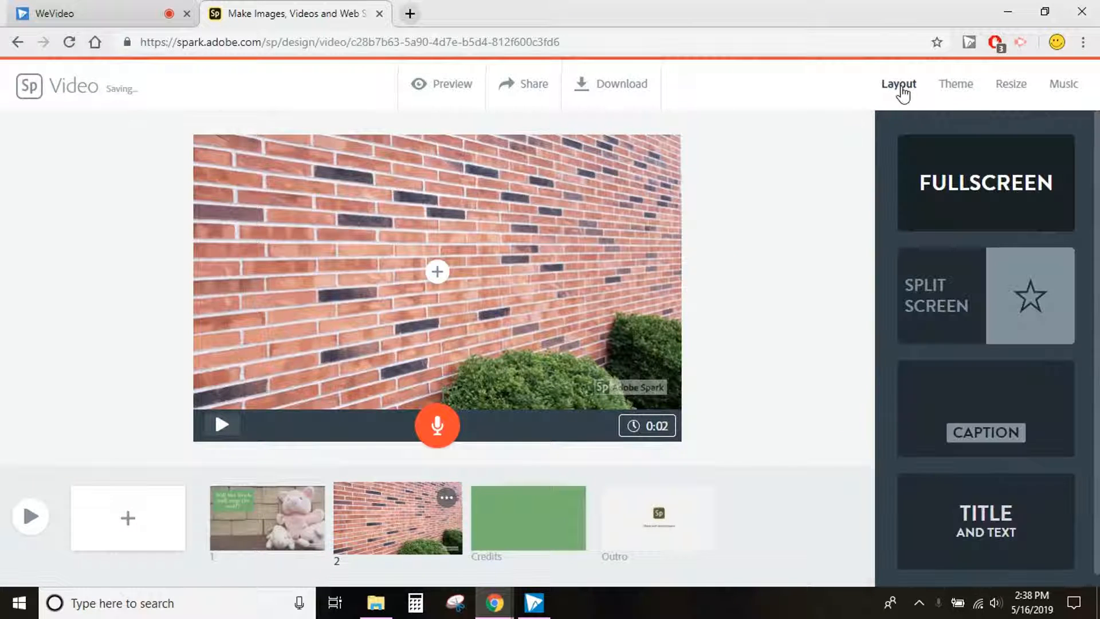
{"action": "left_click", "coordinate": [972, 304]}
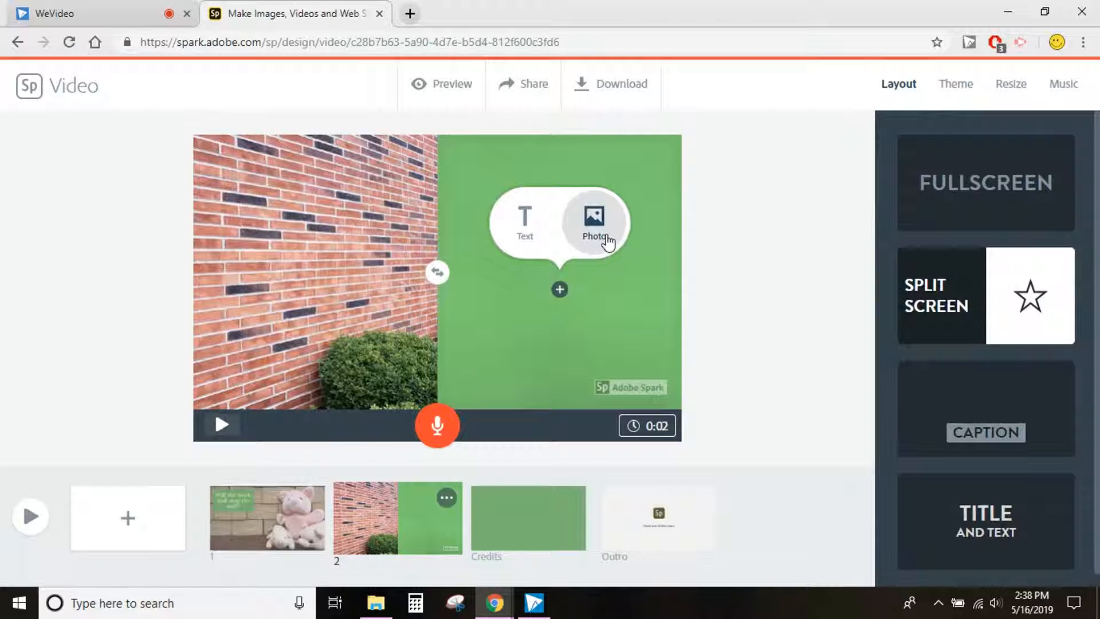
{"action": "left_click", "coordinate": [534, 238]}
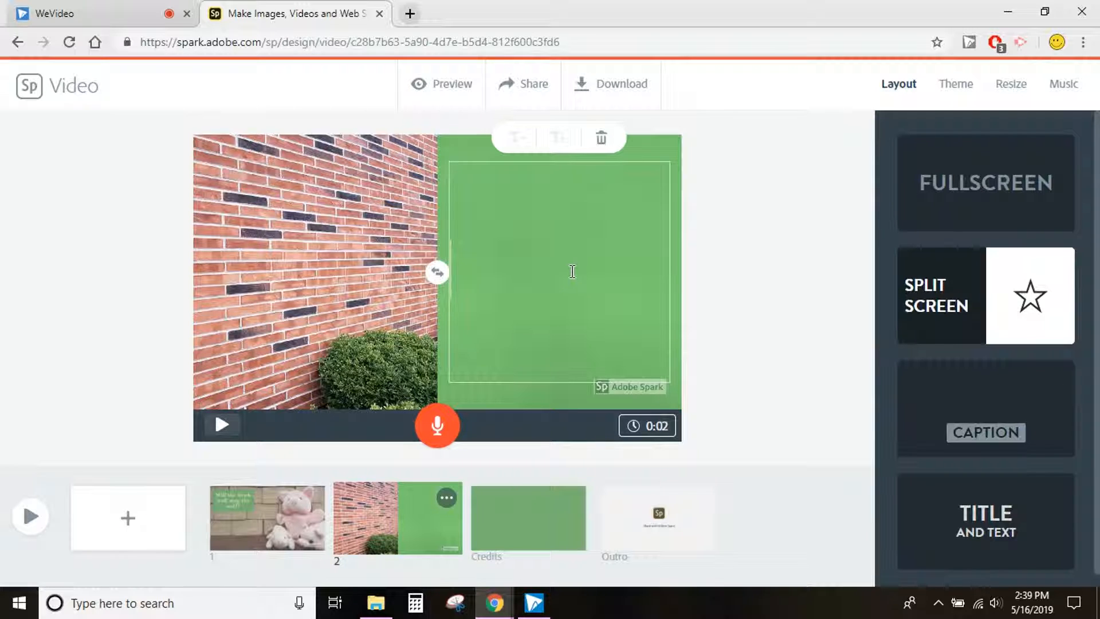
{"action": "type", "text": "Suspense"}
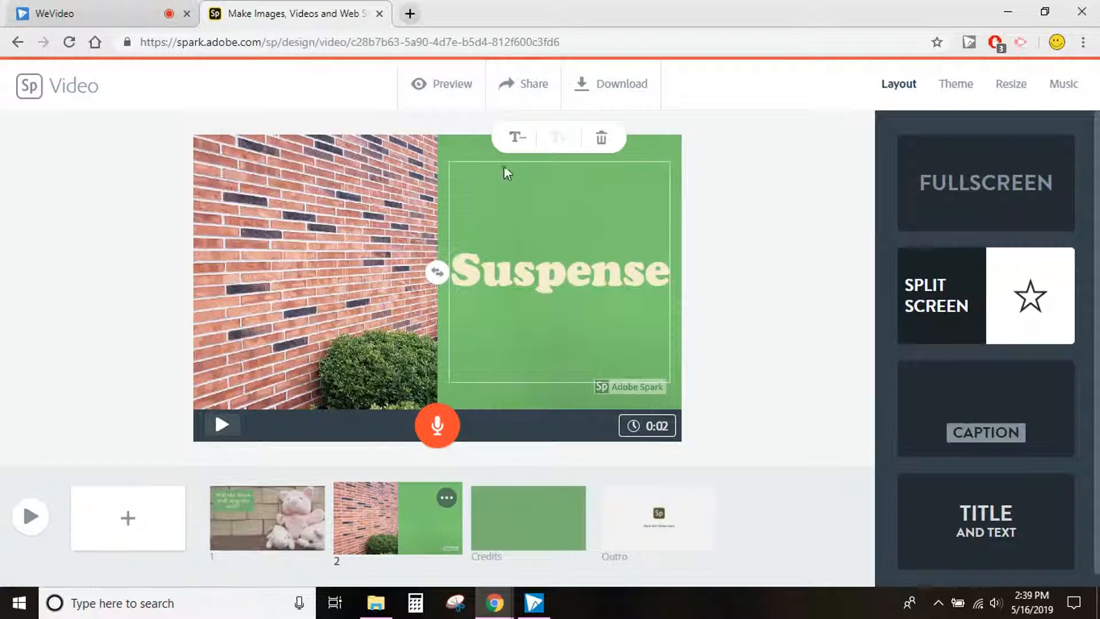
Step: Reduce the size of the "Suspense" text and center it within its half of the slide
{"action": "left_click", "coordinate": [517, 139]}
{"action": "left_click", "coordinate": [569, 305]}
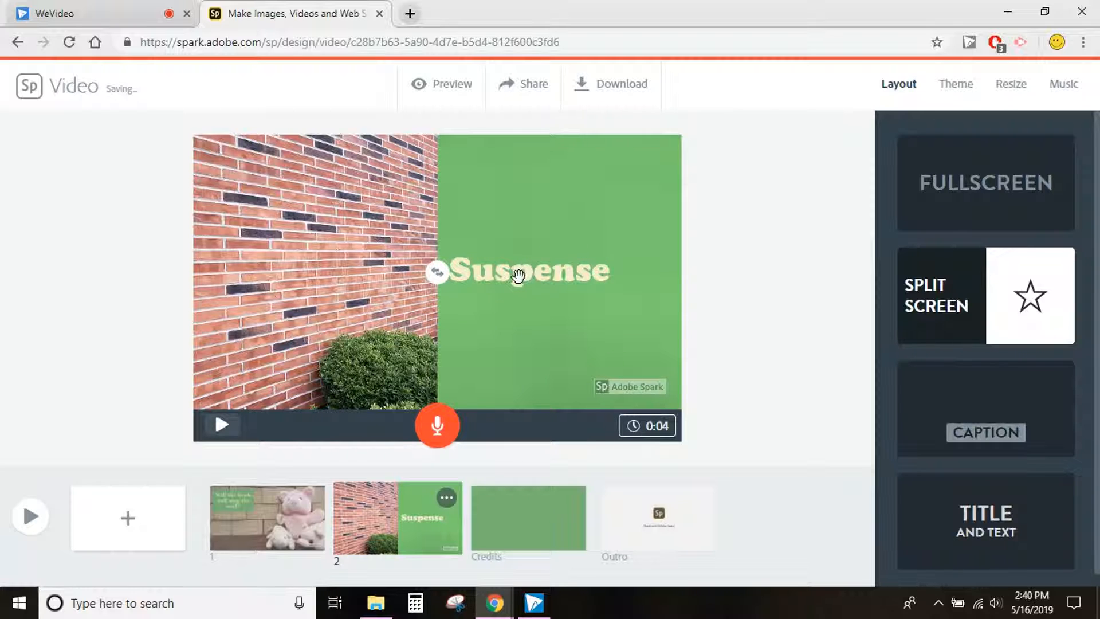
{"action": "left_click_drag", "start_coordinate": [518, 276], "coordinate": [560, 280]}
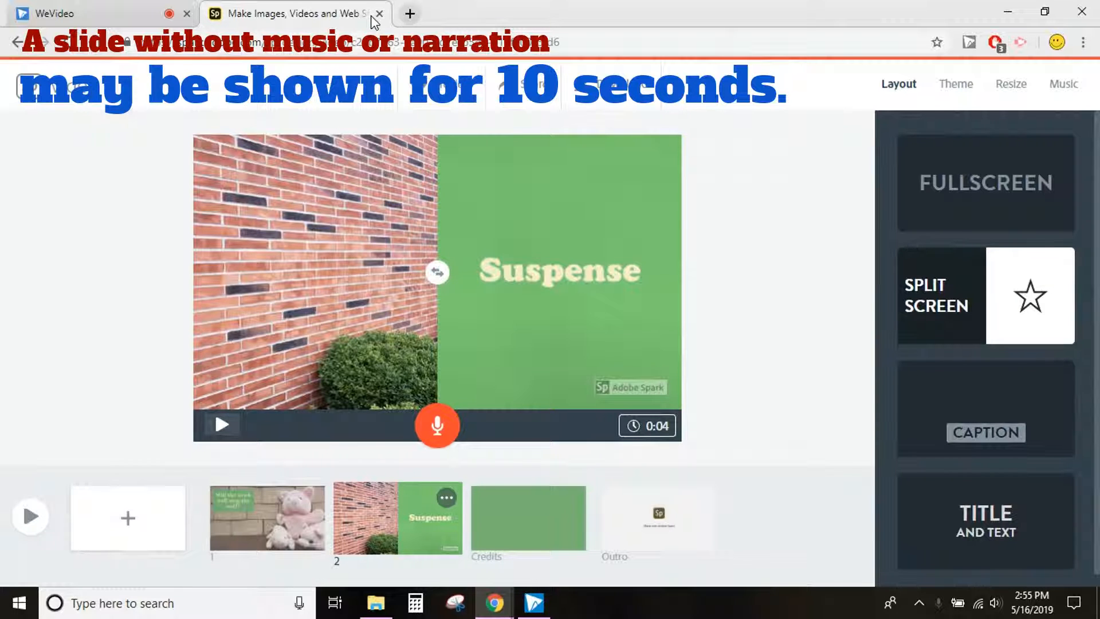
Step: Switch the second slide to the Title and Text layout and enlarge the "Suspense" title to its largest size
{"action": "left_click", "coordinate": [937, 400]}
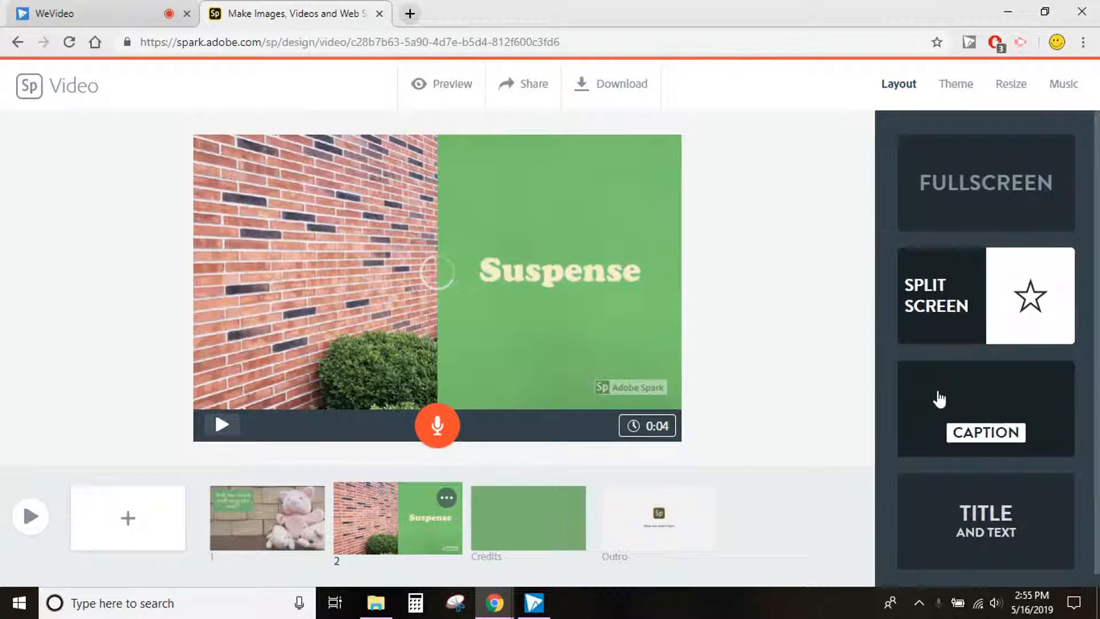
{"action": "left_click", "coordinate": [948, 516]}
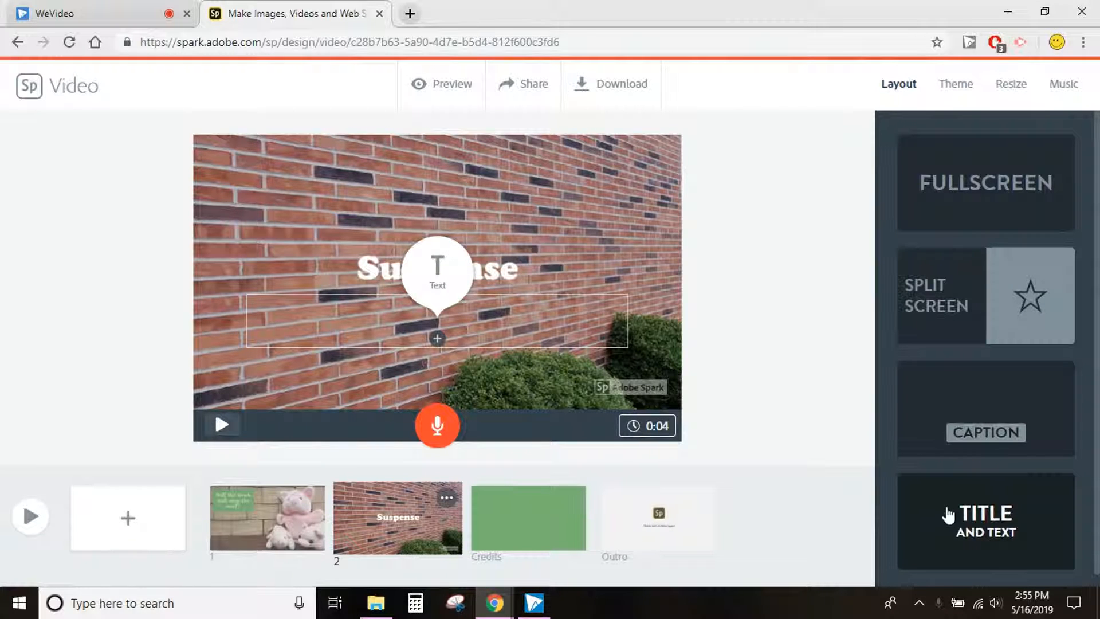
{"action": "left_click", "coordinate": [518, 271]}
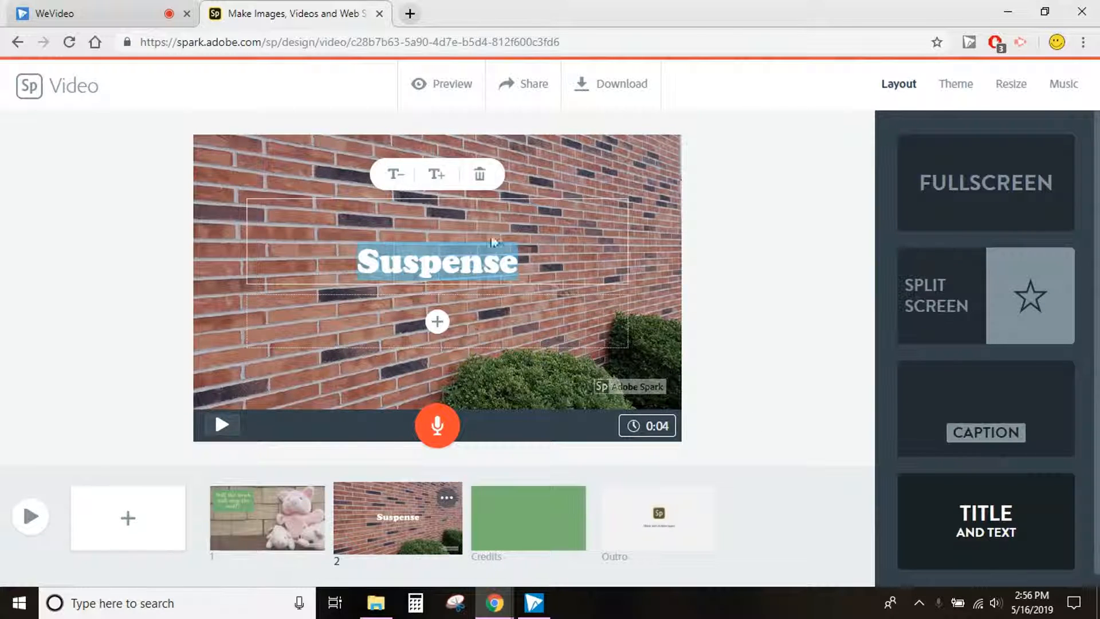
{"action": "left_click", "coordinate": [437, 175]}
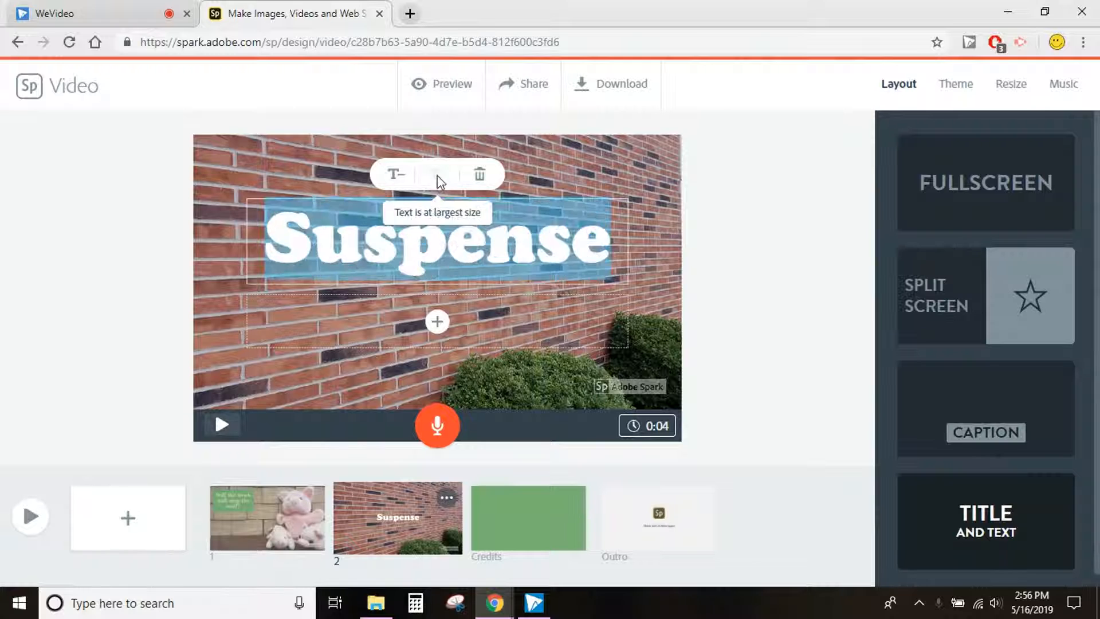
Step: Add the text "Will the brick wall stop the wolf?" beneath the "Suspense" title
{"action": "left_click", "coordinate": [438, 321]}
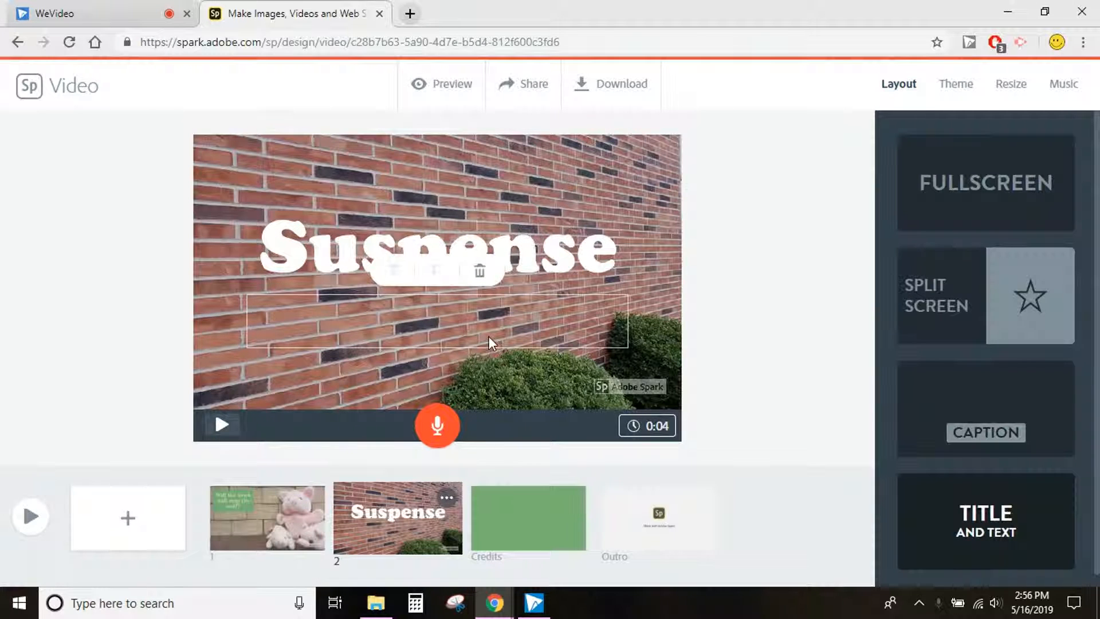
{"action": "type", "text": "Will the bric"}
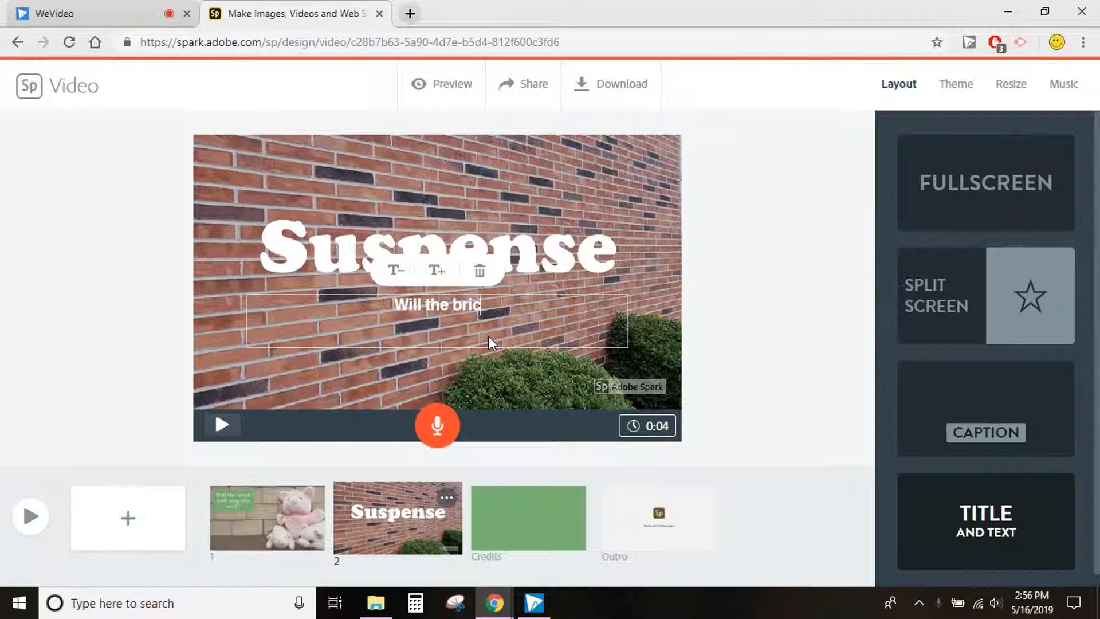
{"action": "type", "text": "k wall sto"}
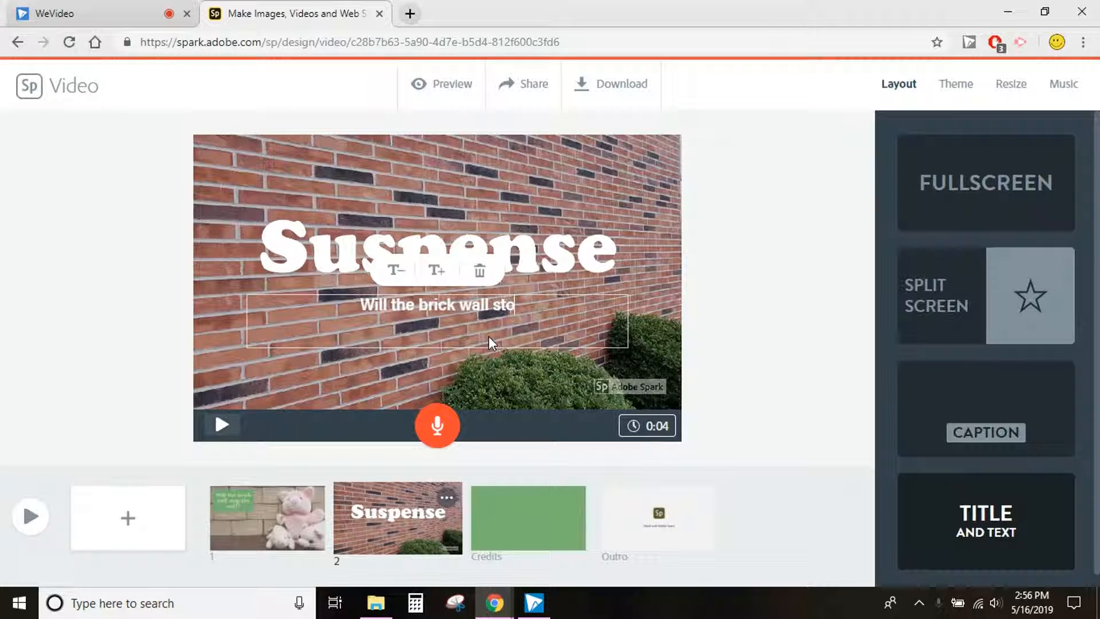
{"action": "type", "text": "p the wolf?"}
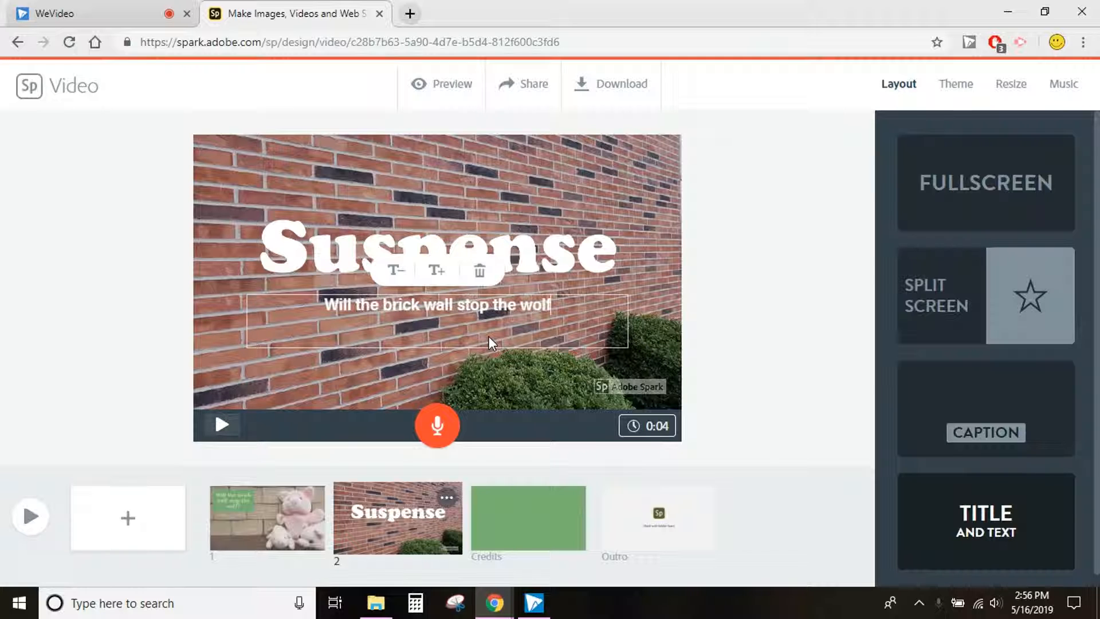
Step: Try smaller and larger sizes for the line of text beneath the title and finish editing it
{"action": "left_click", "coordinate": [396, 270]}
{"action": "left_click", "coordinate": [395, 270]}
{"action": "left_click", "coordinate": [434, 278]}
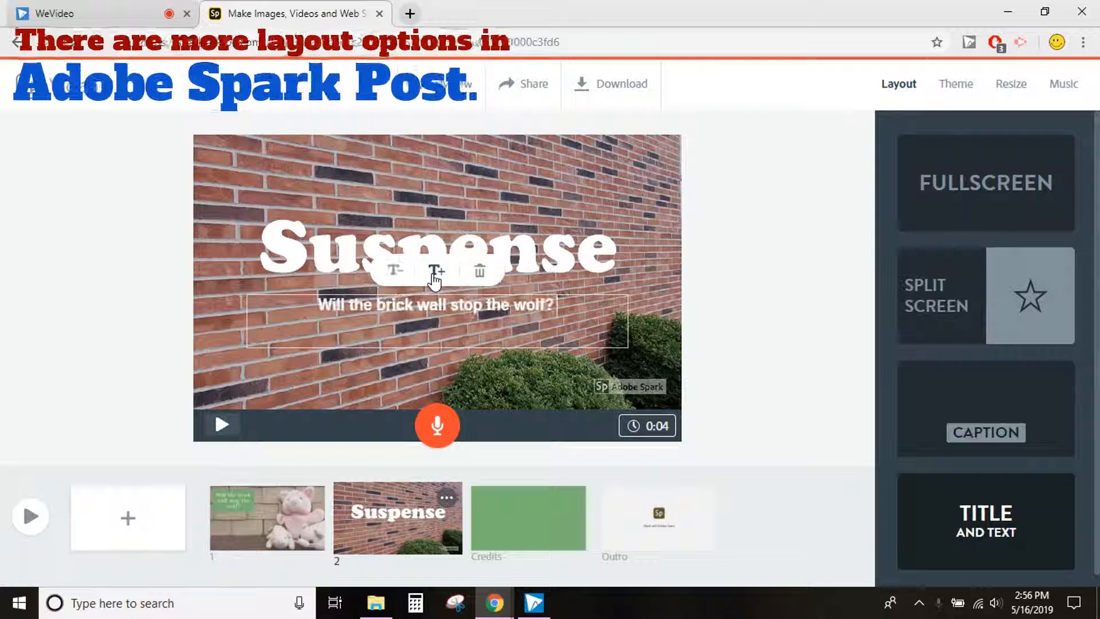
{"action": "left_click", "coordinate": [434, 278]}
{"action": "left_click", "coordinate": [397, 274]}
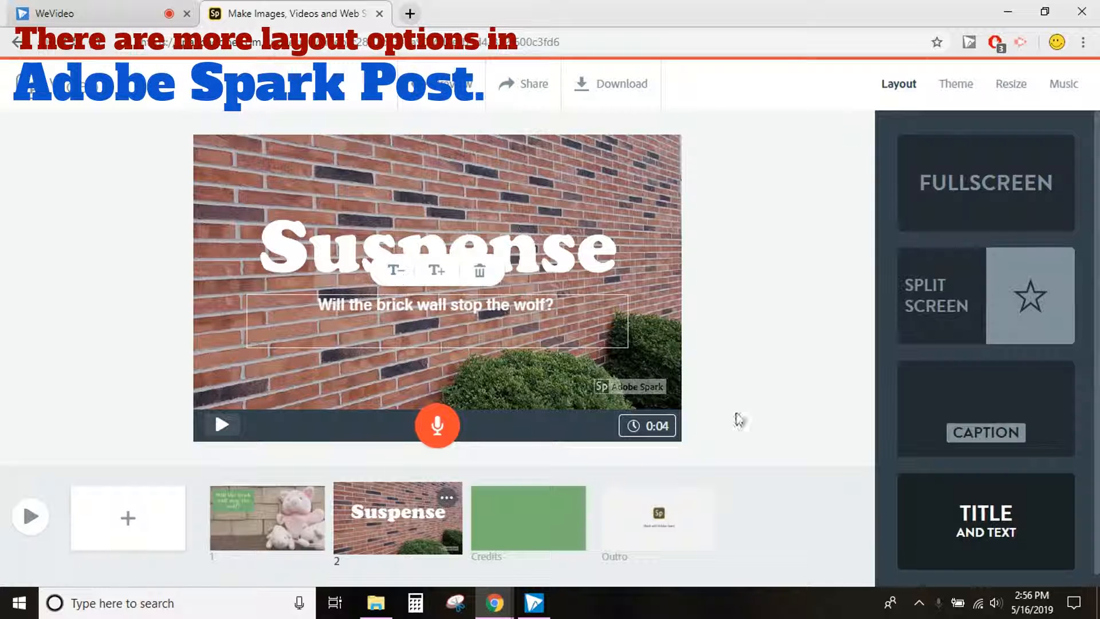
{"action": "left_click", "coordinate": [794, 504]}
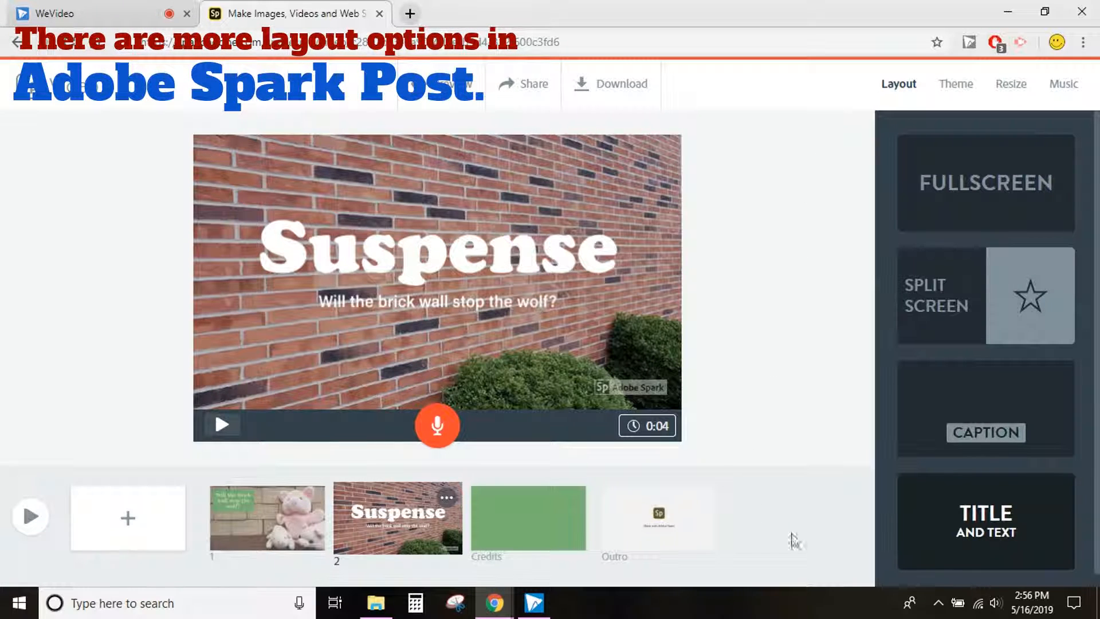
Step: Try the Tidal, Elevate and Noir themes on the video while viewing the second slide
{"action": "left_click", "coordinate": [966, 86]}
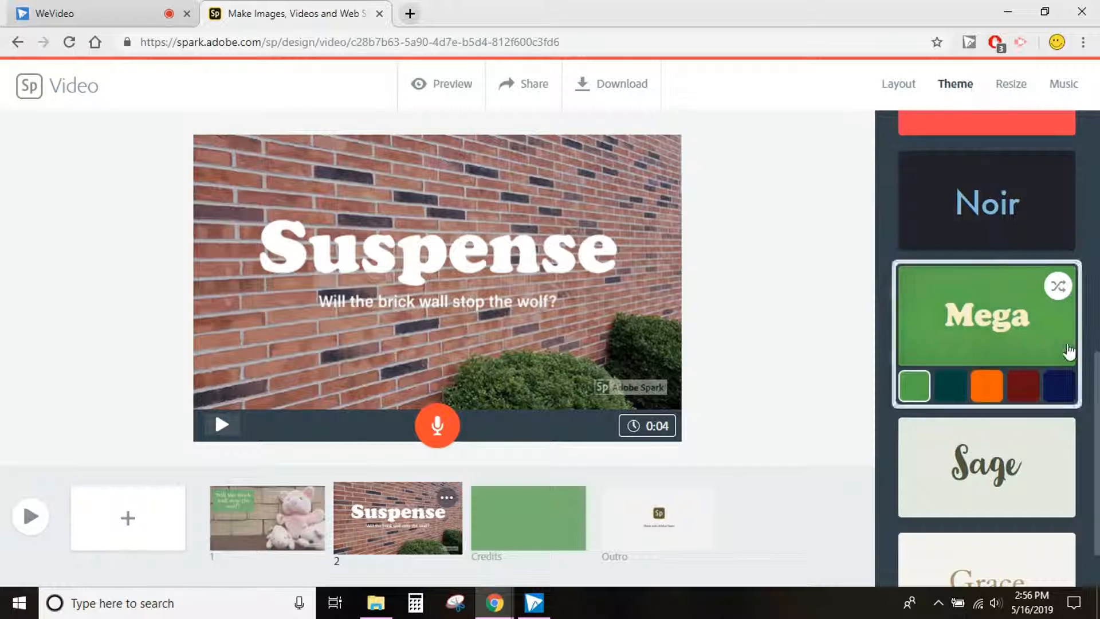
{"action": "scroll", "coordinate": [1066, 358], "scroll_direction": "up", "scroll_amount": 6}
{"action": "scroll", "coordinate": [1065, 359], "scroll_direction": "up", "scroll_amount": 3}
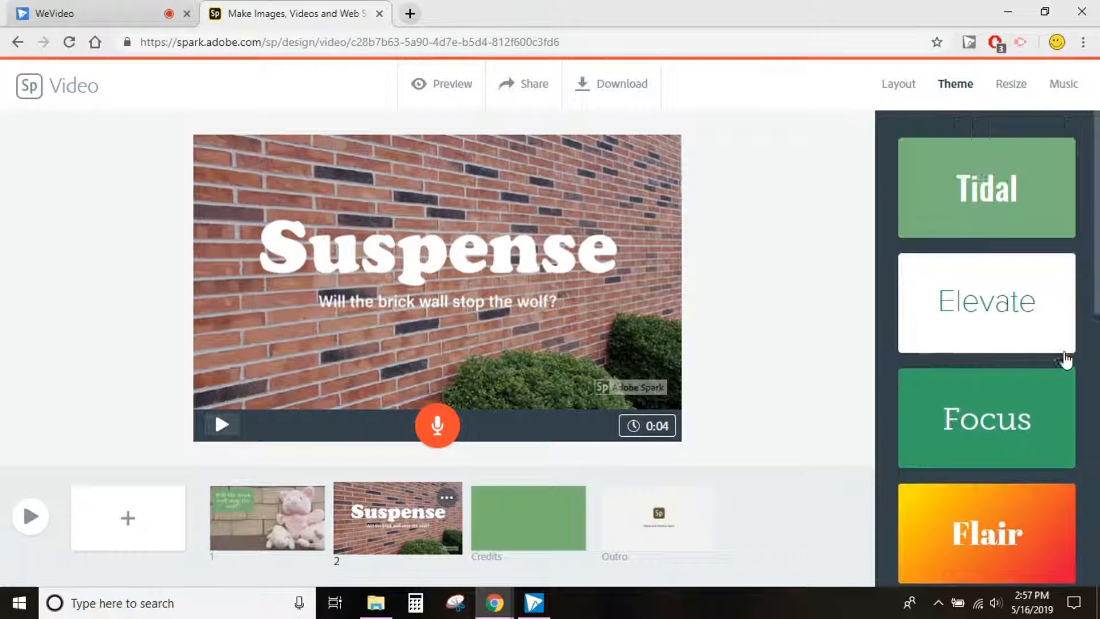
{"action": "left_click", "coordinate": [997, 221]}
{"action": "left_click", "coordinate": [986, 367]}
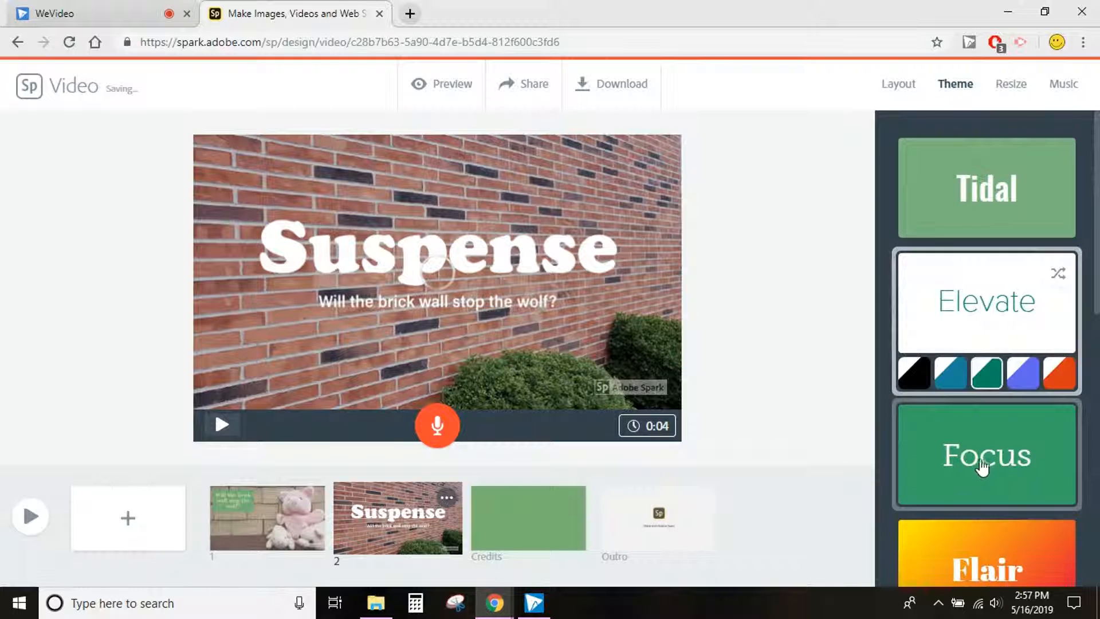
{"action": "scroll", "coordinate": [994, 469], "scroll_direction": "down", "scroll_amount": 1}
{"action": "scroll", "coordinate": [997, 477], "scroll_direction": "down", "scroll_amount": 3}
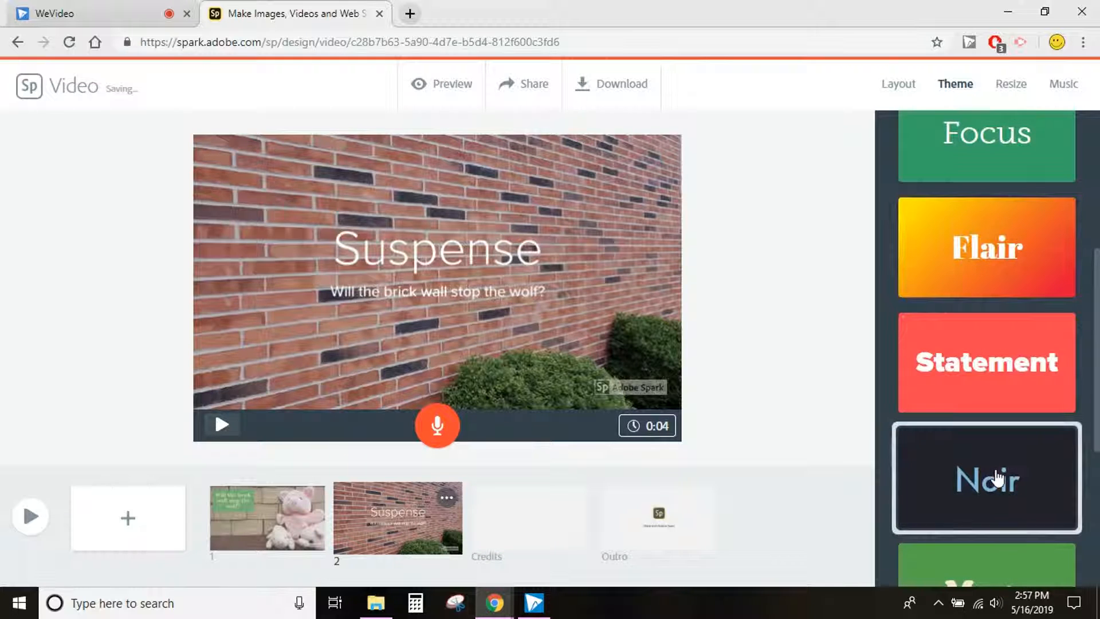
{"action": "left_click", "coordinate": [990, 483]}
Step: Try the Mega theme and switch the video to the Sage theme
{"action": "scroll", "coordinate": [989, 483], "scroll_direction": "down", "scroll_amount": 4}
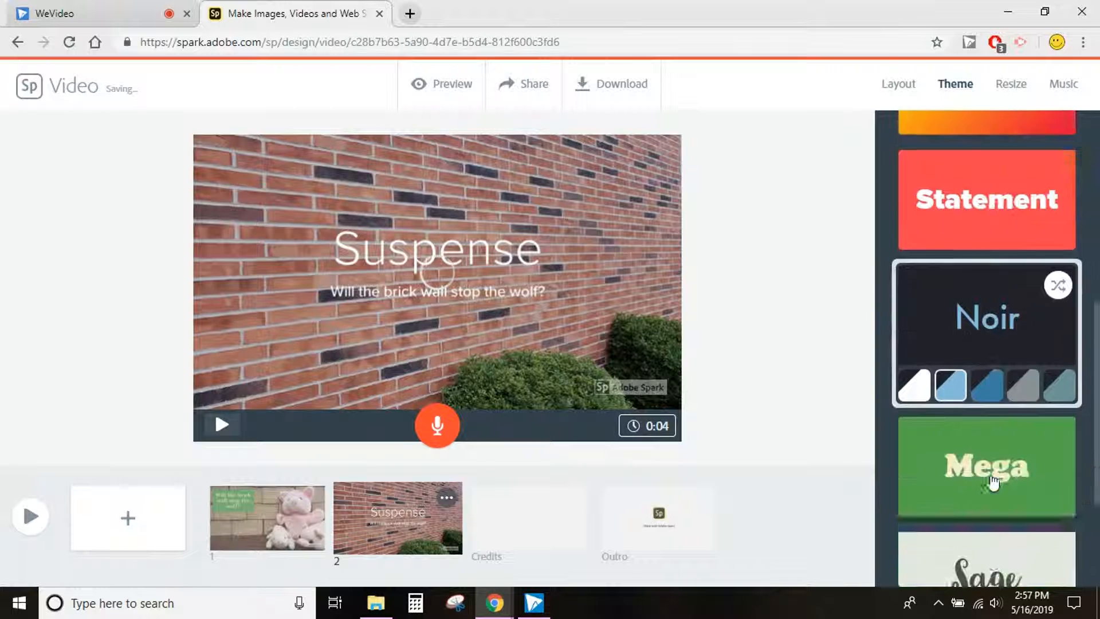
{"action": "left_click", "coordinate": [991, 481]}
{"action": "left_click", "coordinate": [989, 419]}
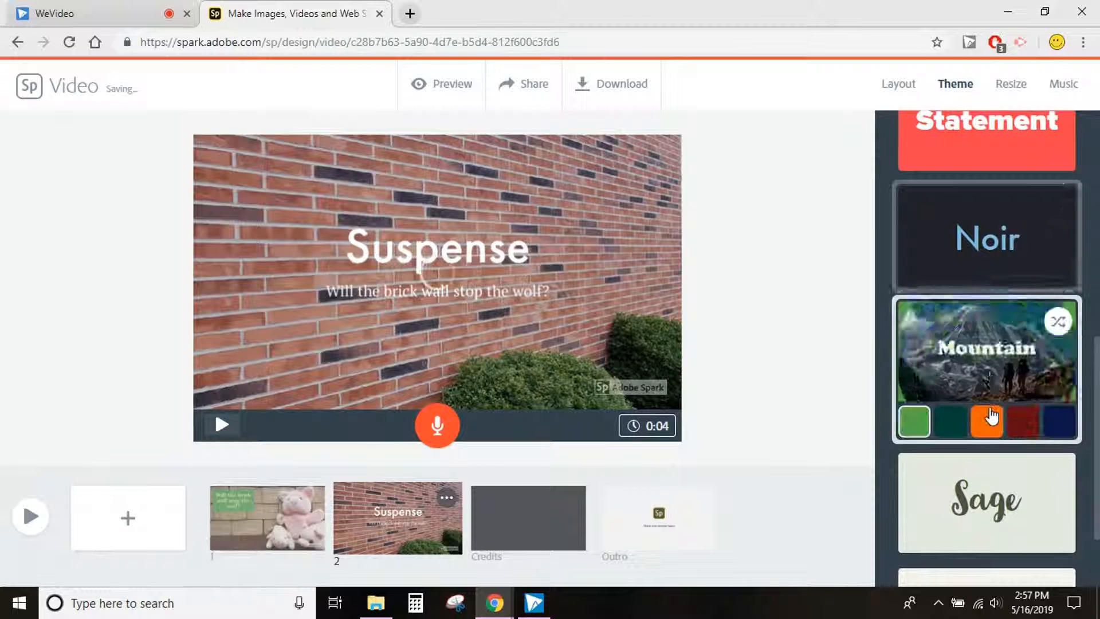
{"action": "scroll", "coordinate": [1019, 494], "scroll_direction": "down", "scroll_amount": 2}
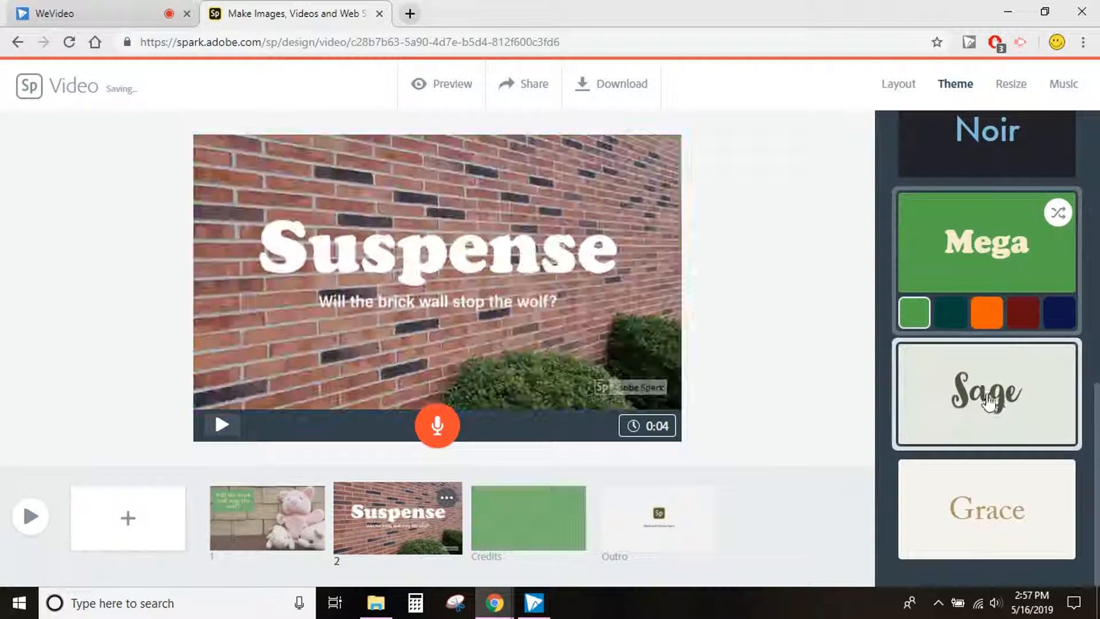
{"action": "left_click", "coordinate": [990, 426]}
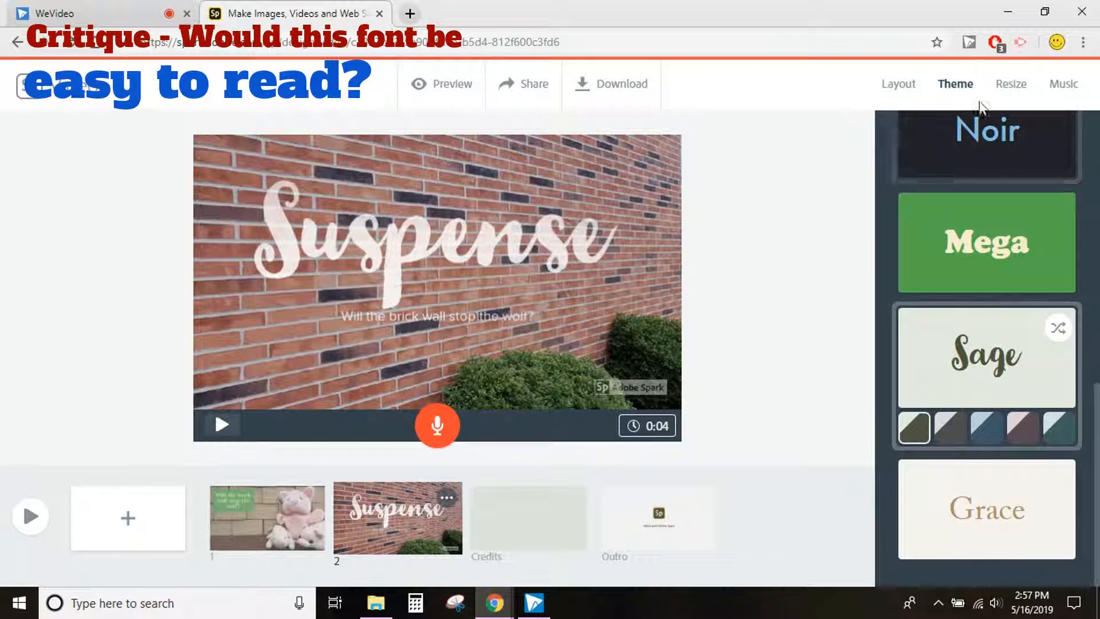
Step: Check the video's size and background music options, and turn the music off
{"action": "left_click", "coordinate": [1012, 86]}
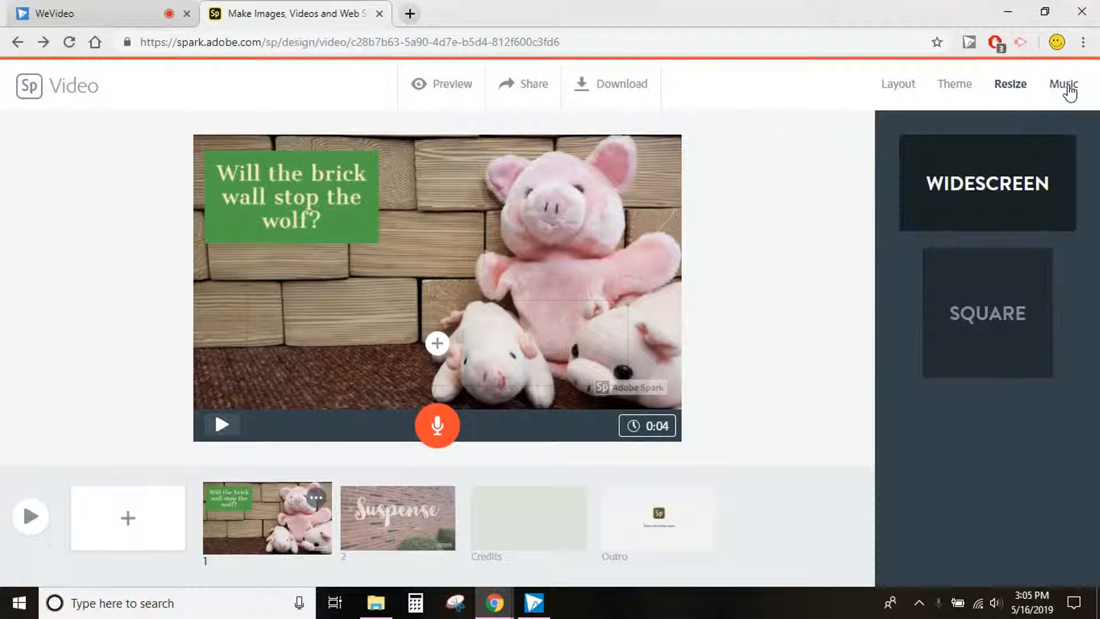
{"action": "left_click", "coordinate": [1067, 88]}
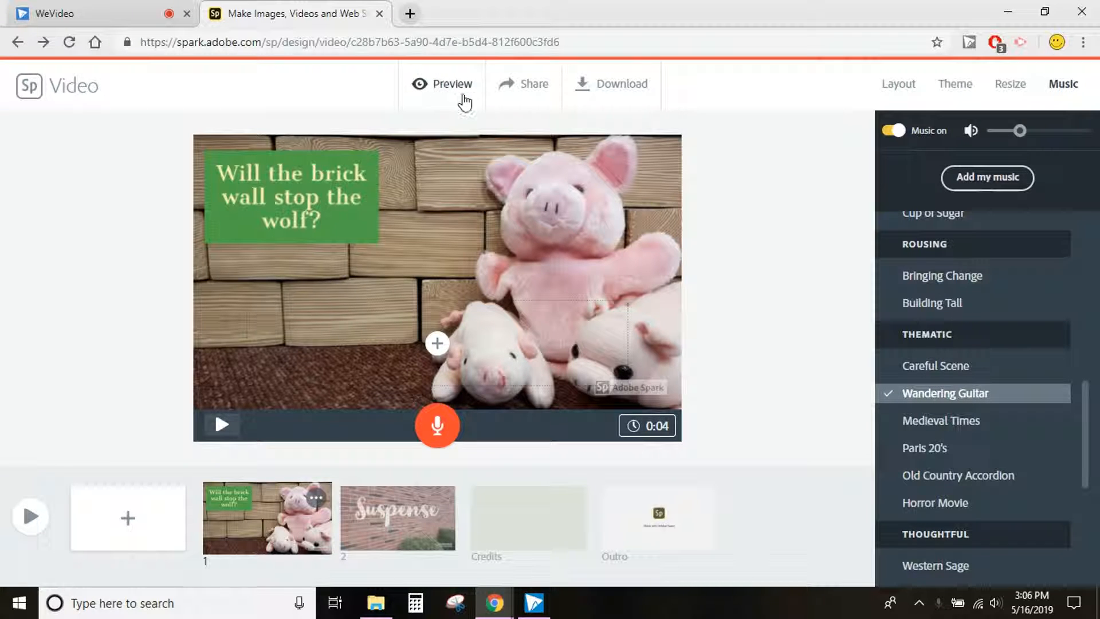
{"action": "left_click", "coordinate": [922, 132]}
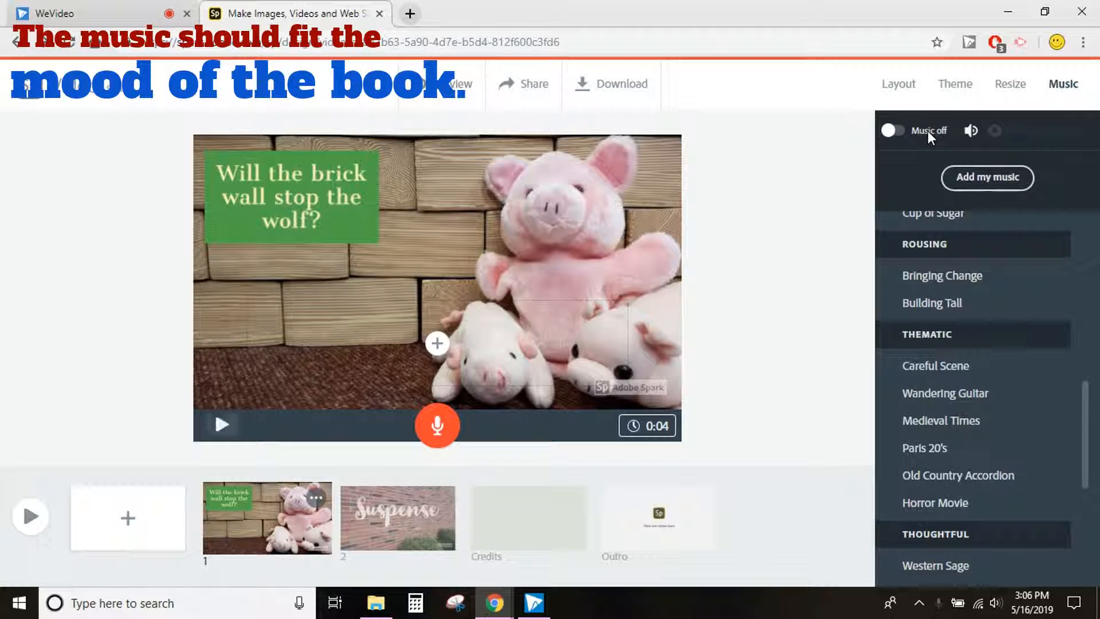
Step: Turn the background music back on and raise its volume slightly
{"action": "left_click", "coordinate": [927, 131]}
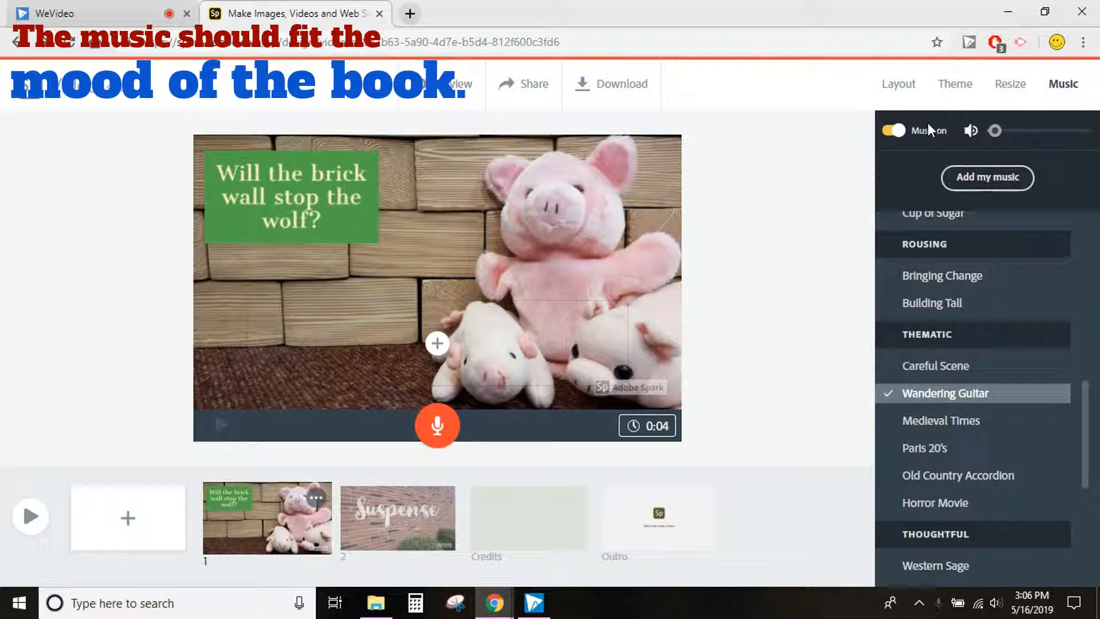
{"action": "mouse_move", "coordinate": [1025, 141]}
{"action": "left_mouse_down"}
{"action": "mouse_move", "coordinate": [1056, 140]}
{"action": "mouse_move", "coordinate": [1013, 142]}
{"action": "left_mouse_up"}
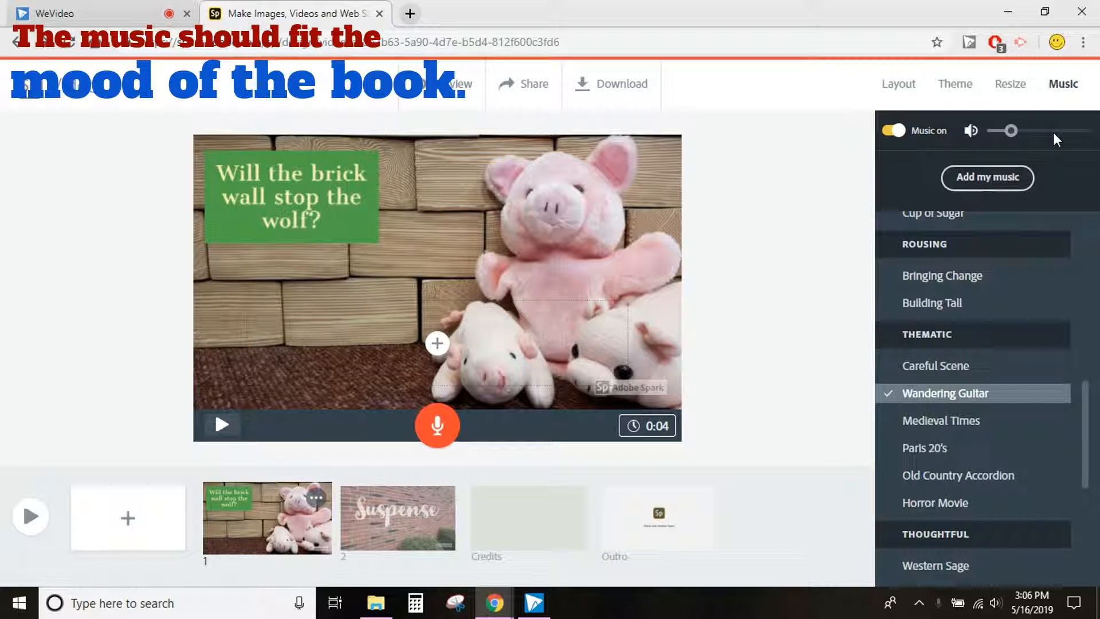
Step: Try the Leap Frog, Highway, Across the Bridge and Clockwork Escape tracks, and choose Travelling Buddies as the background music
{"action": "scroll", "coordinate": [950, 349], "scroll_direction": "up", "scroll_amount": 5}
{"action": "scroll", "coordinate": [937, 342], "scroll_direction": "up", "scroll_amount": 5}
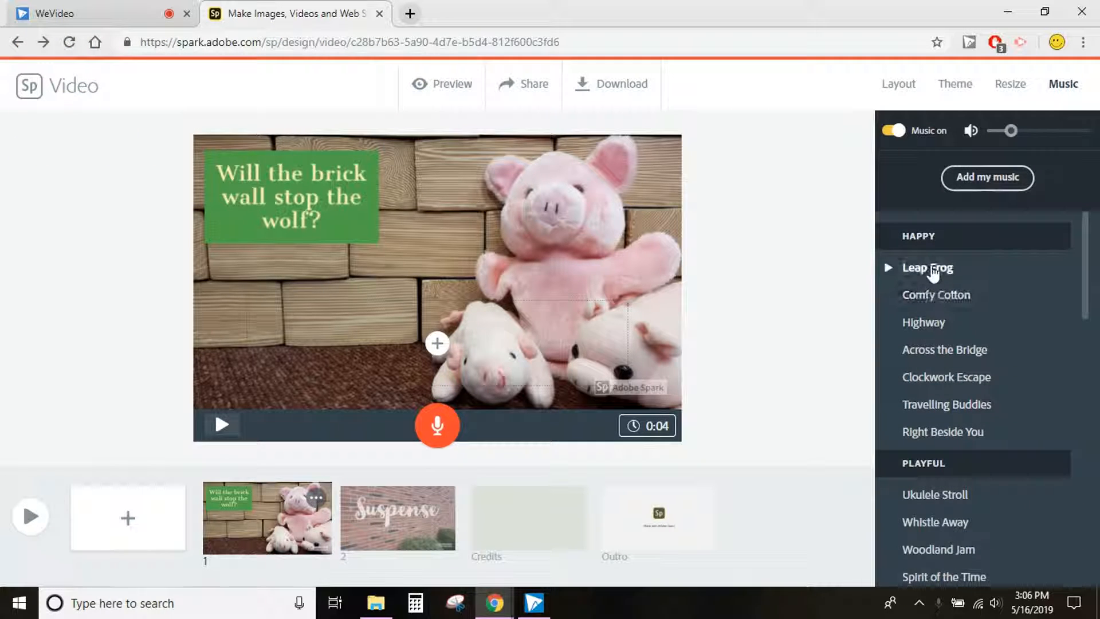
{"action": "left_click", "coordinate": [933, 269]}
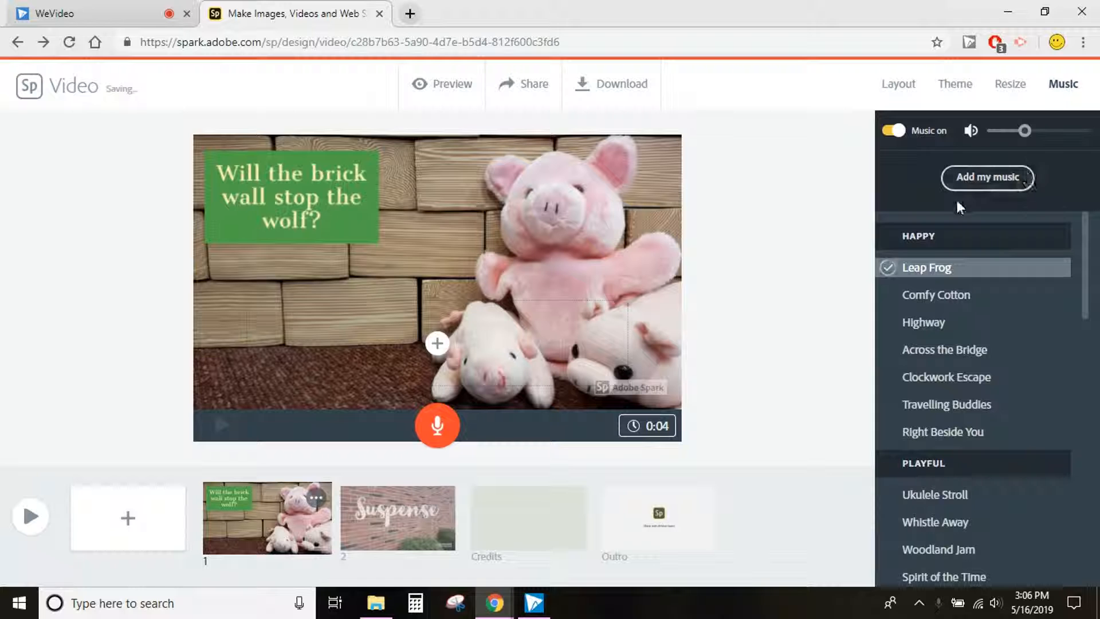
{"action": "left_click", "coordinate": [924, 327]}
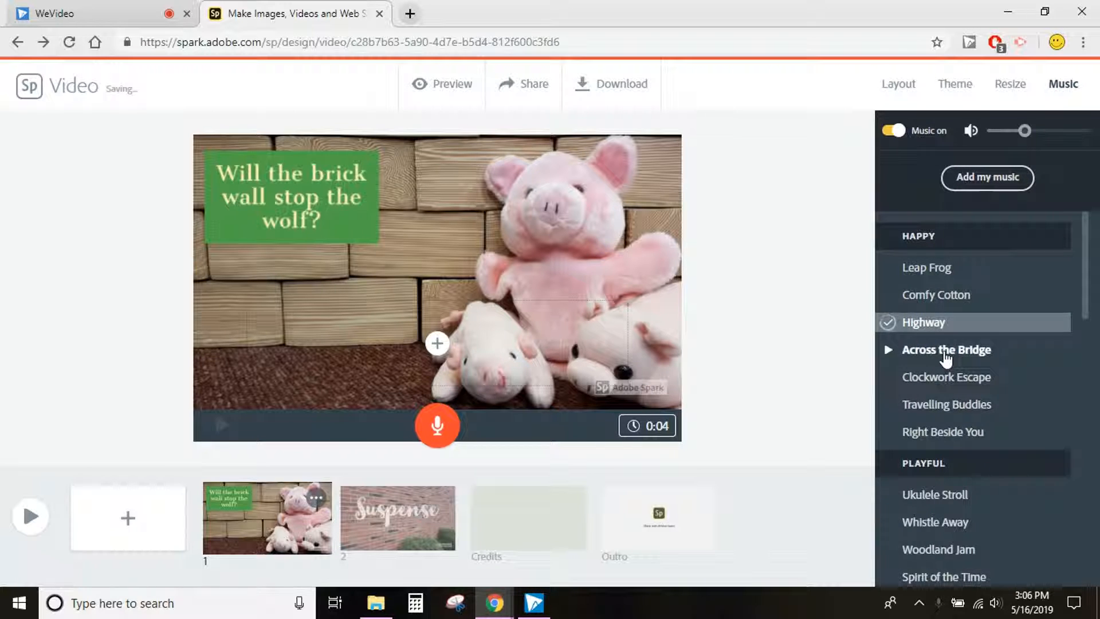
{"action": "left_click", "coordinate": [946, 352]}
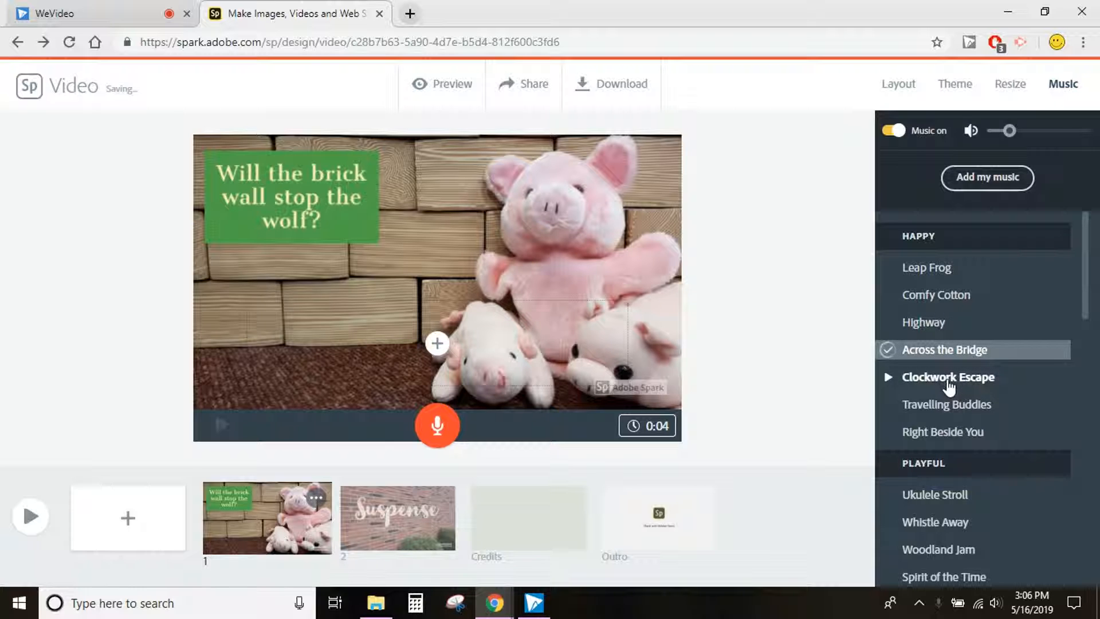
{"action": "left_click", "coordinate": [949, 384]}
{"action": "scroll", "coordinate": [944, 378], "scroll_direction": "down", "scroll_amount": 1}
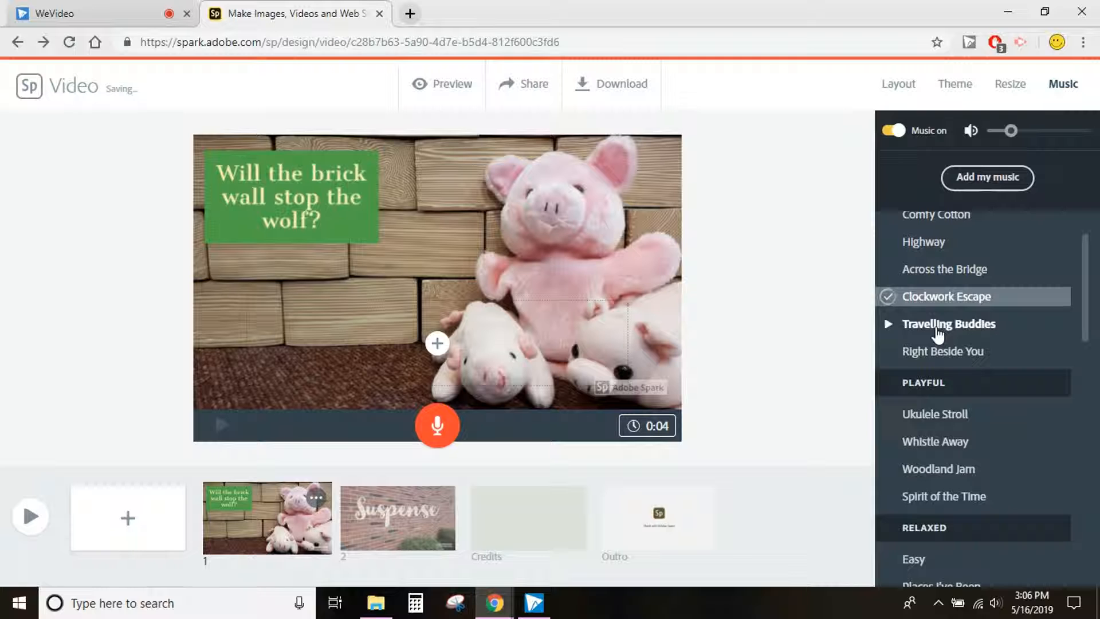
{"action": "left_click", "coordinate": [938, 329]}
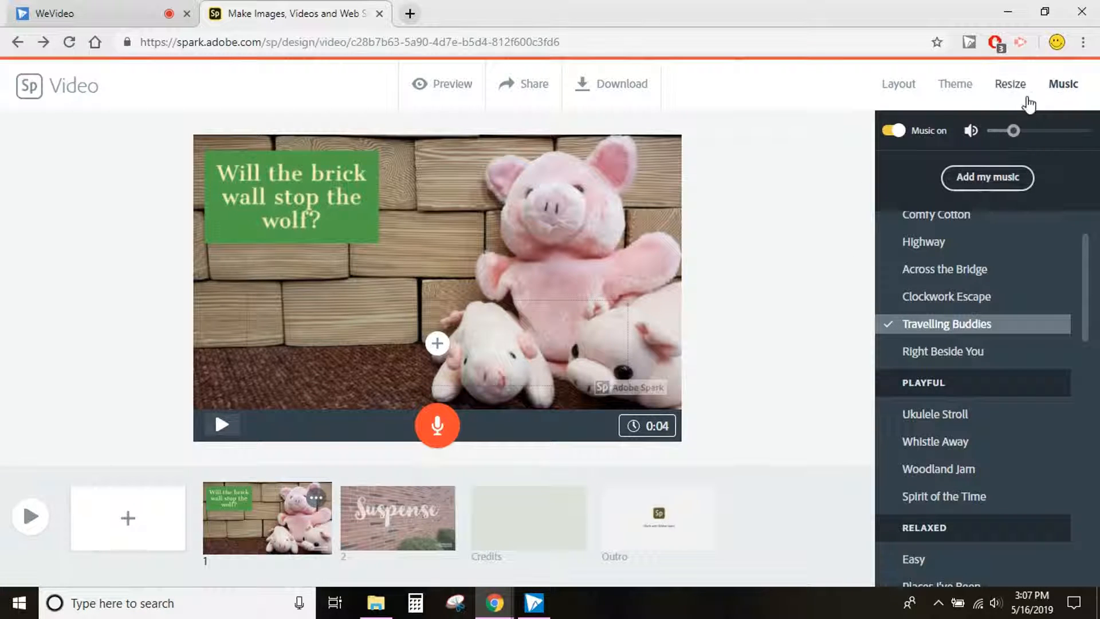
Step: Add a blank third slide and reorder the slides so Suspense comes first and the pigs photo second
{"action": "left_click", "coordinate": [897, 87]}
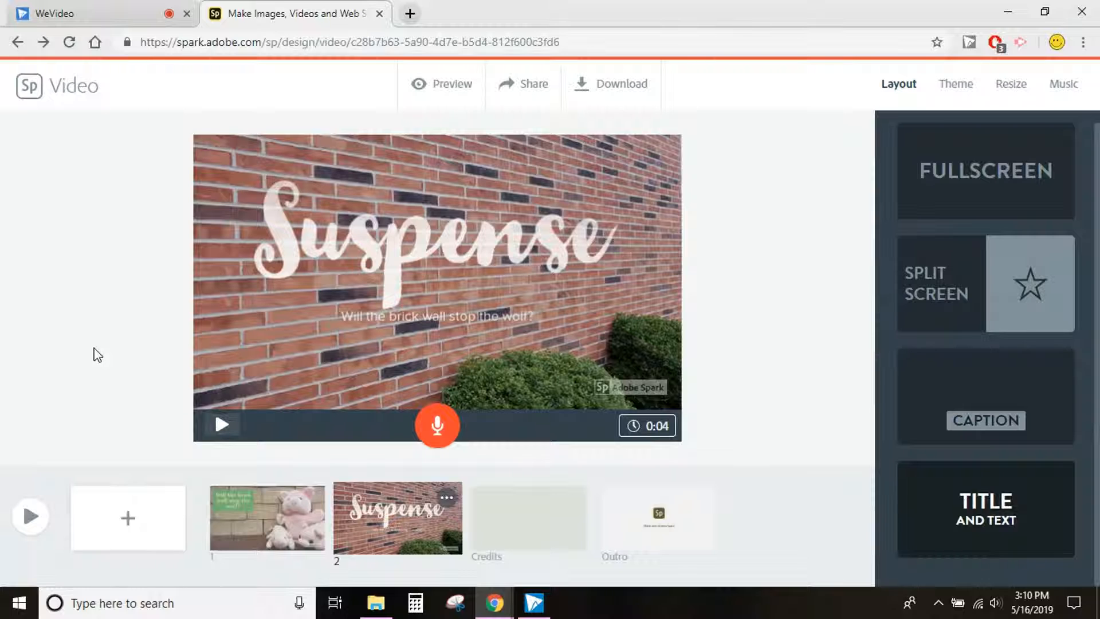
{"action": "left_click", "coordinate": [128, 522]}
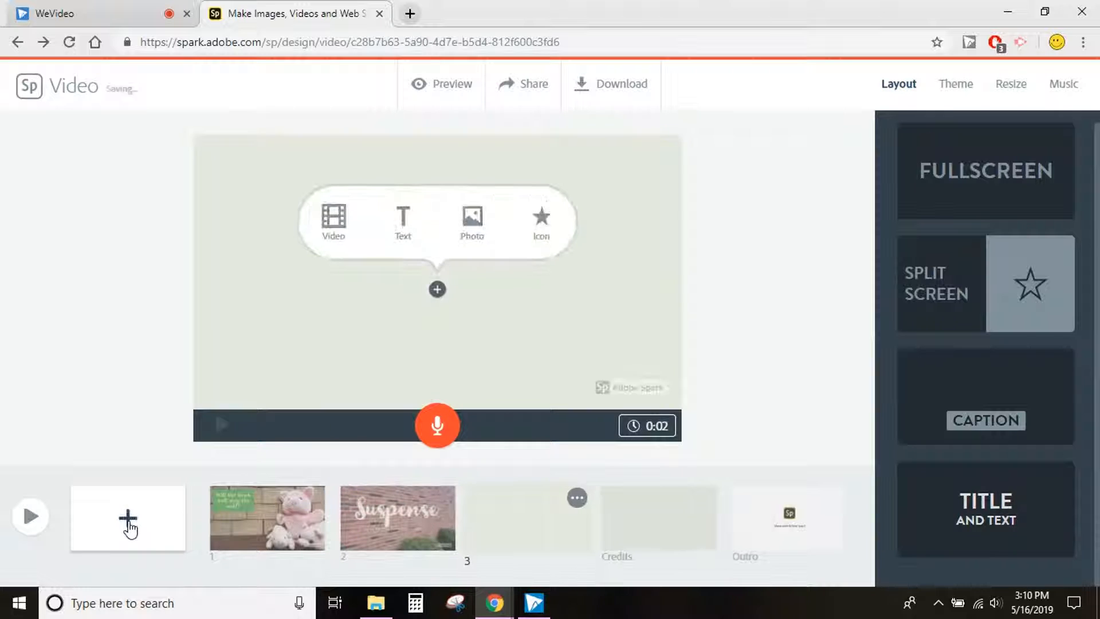
{"action": "left_click_drag", "start_coordinate": [301, 510], "coordinate": [410, 523]}
{"action": "left_click_drag", "start_coordinate": [549, 527], "coordinate": [436, 519]}
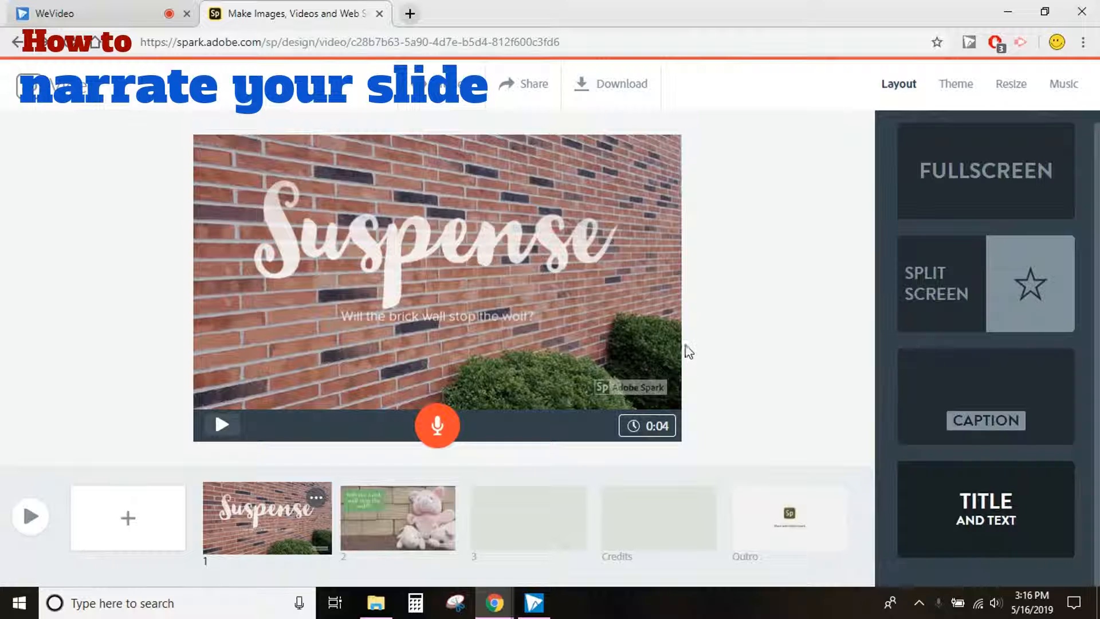
Step: Record voice narration on the Suspense slide and lower the background music volume
{"action": "left_click", "coordinate": [436, 427]}
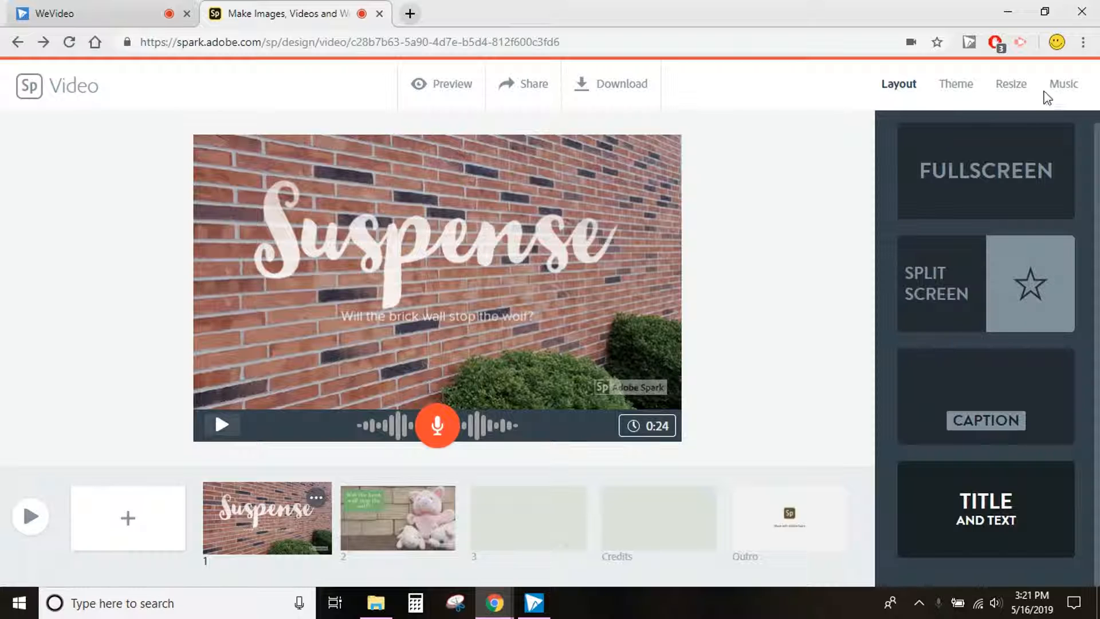
{"action": "left_click", "coordinate": [1063, 85]}
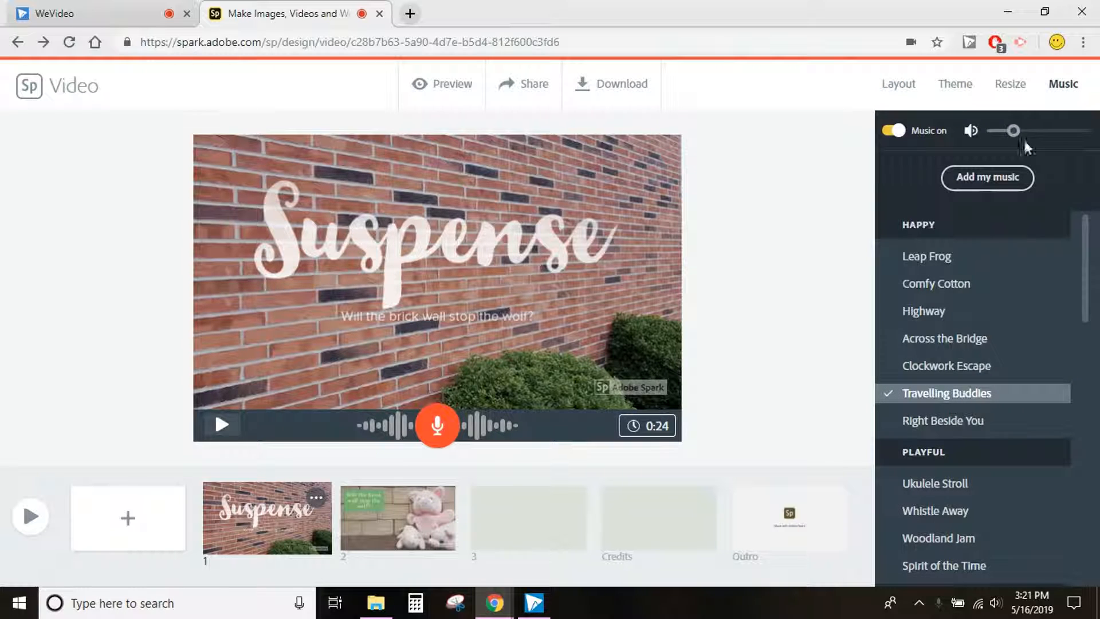
{"action": "left_click_drag", "start_coordinate": [1011, 130], "coordinate": [1003, 132]}
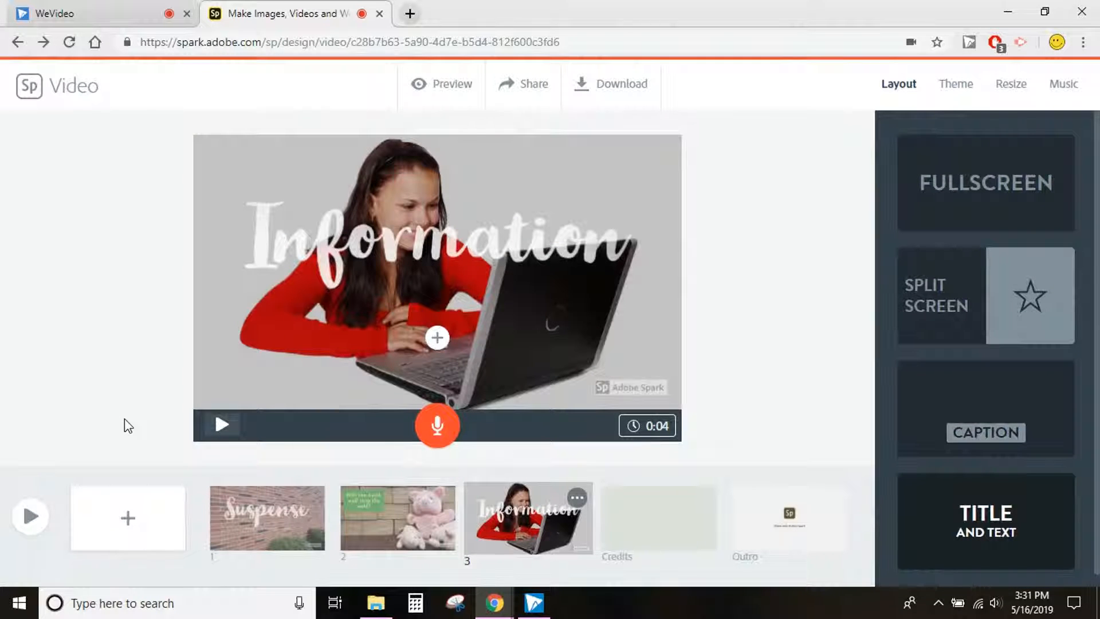
Step: Move the third slide's Information title higher and add the text "Details" beneath it
{"action": "left_click_drag", "start_coordinate": [328, 270], "coordinate": [320, 218]}
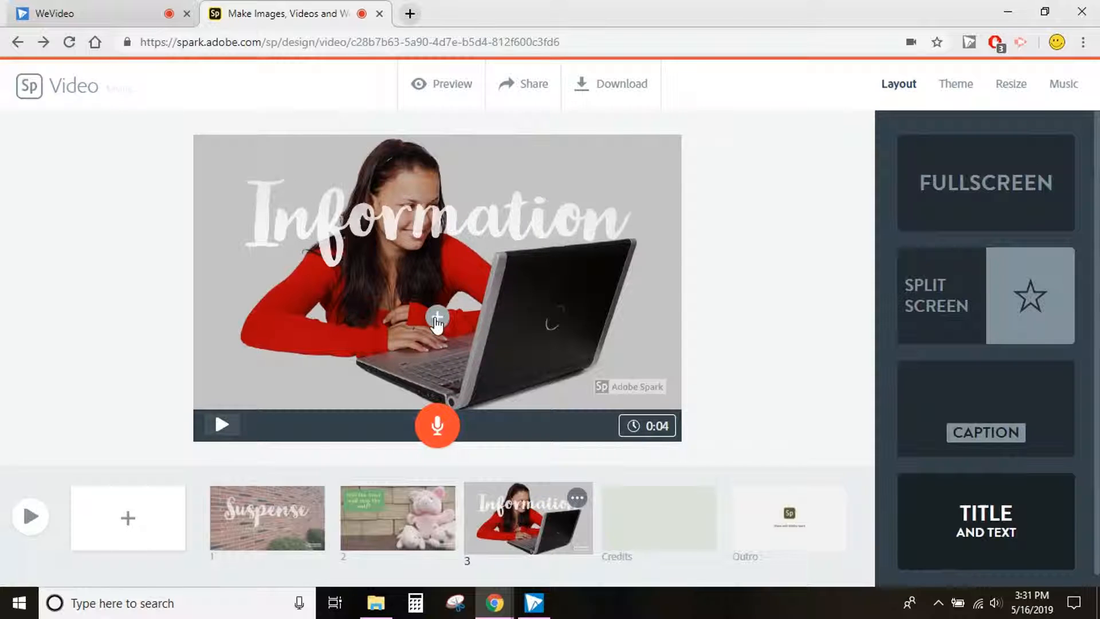
{"action": "left_click", "coordinate": [437, 317]}
{"action": "type", "text": "Details"}
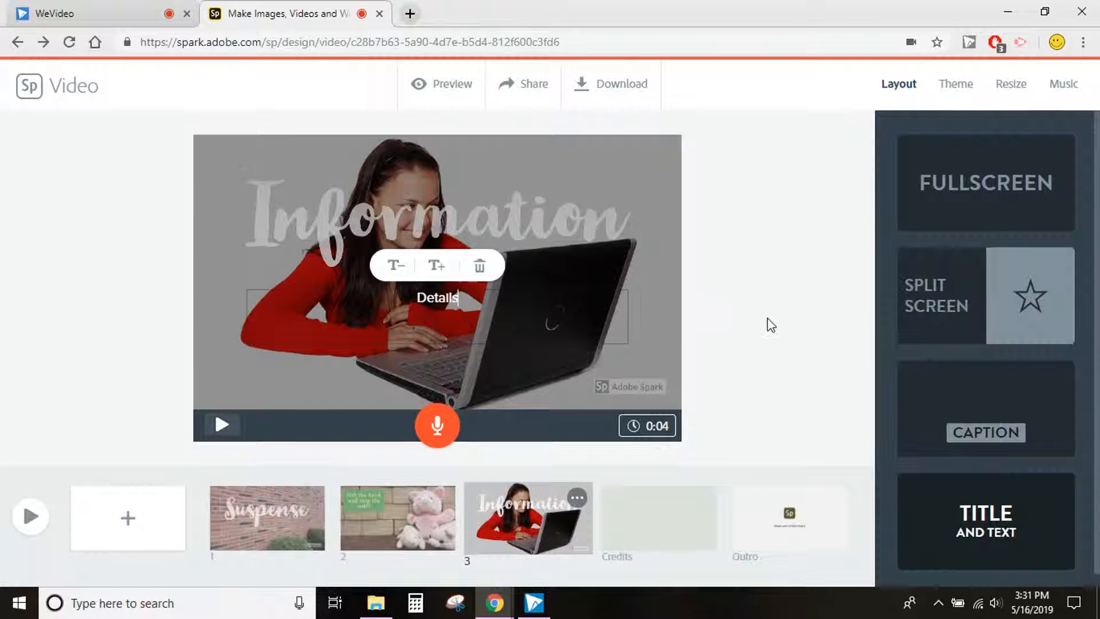
{"action": "left_click", "coordinate": [768, 320]}
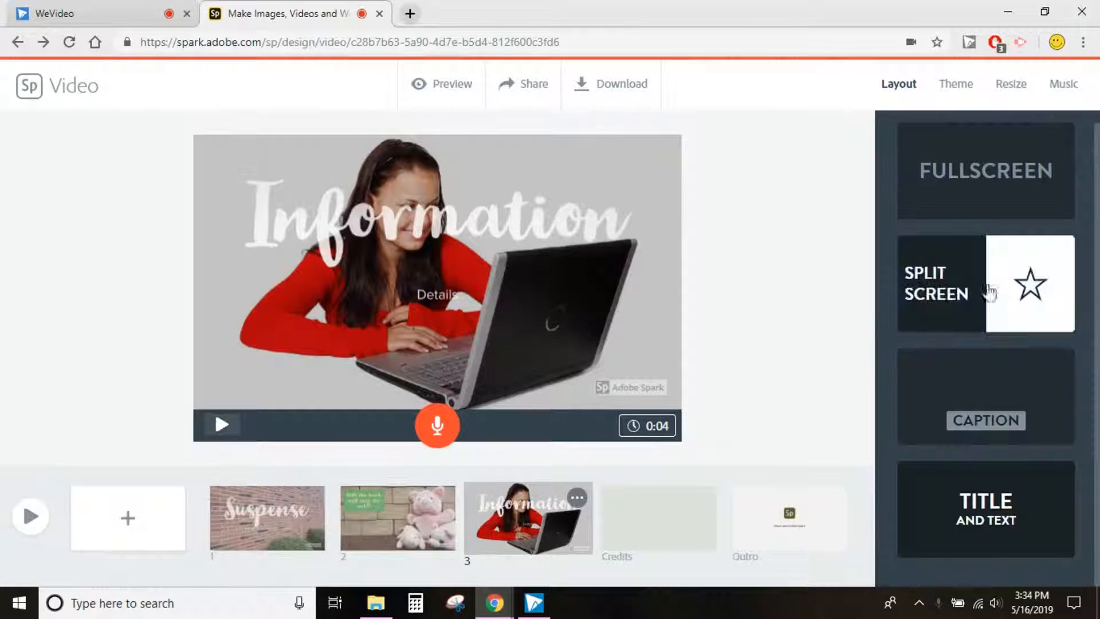
Step: Switch the third slide to the split screen layout and open its Information text for editing
{"action": "left_click", "coordinate": [972, 298]}
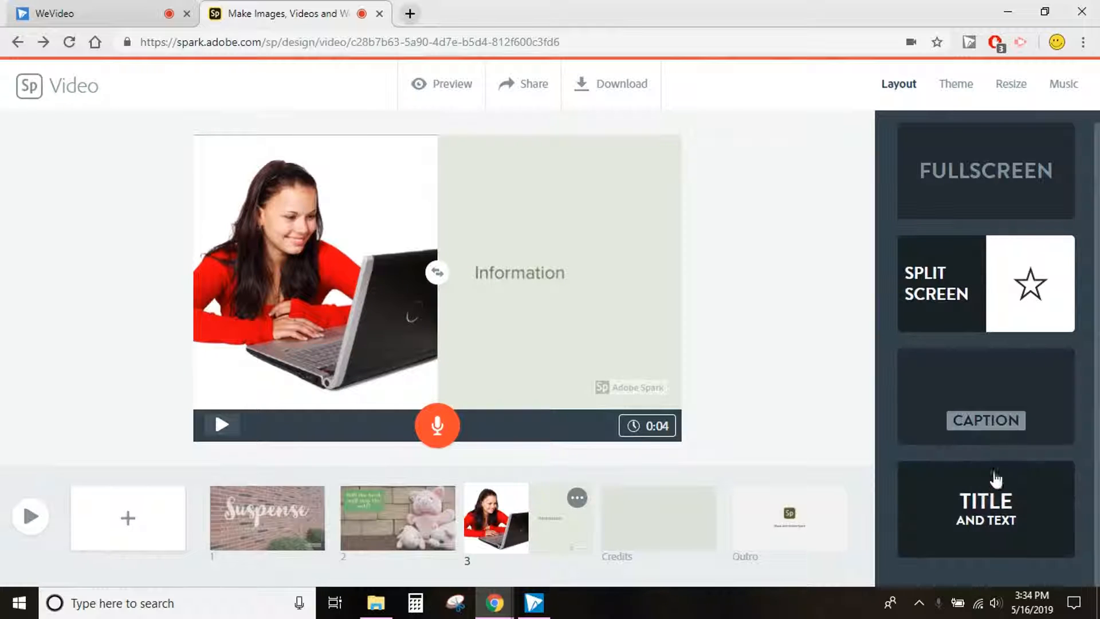
{"action": "double_click", "coordinate": [524, 270]}
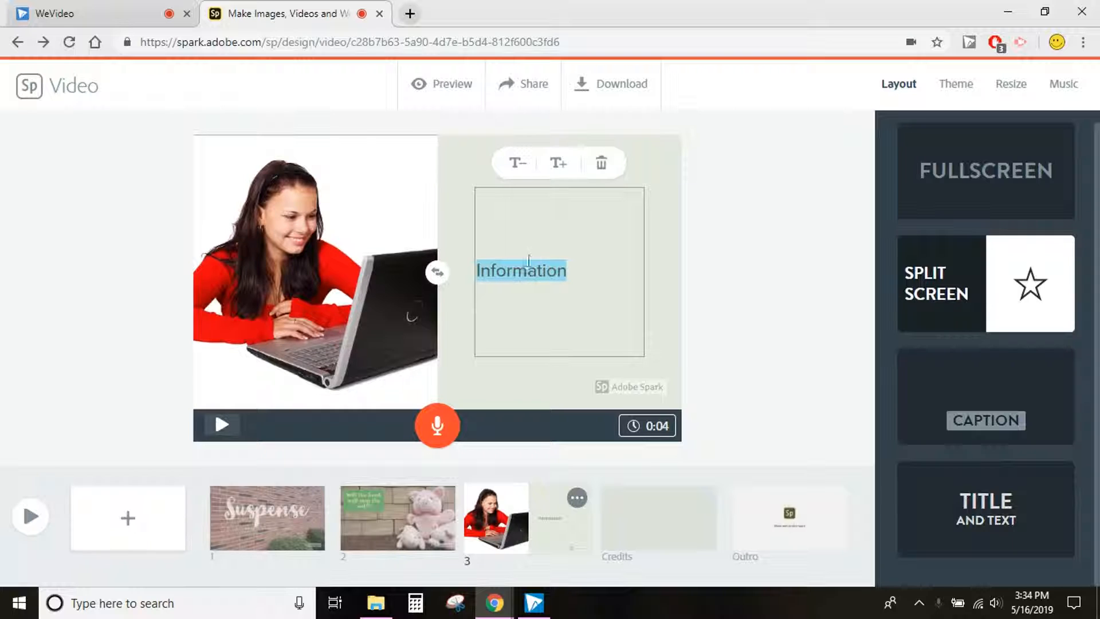